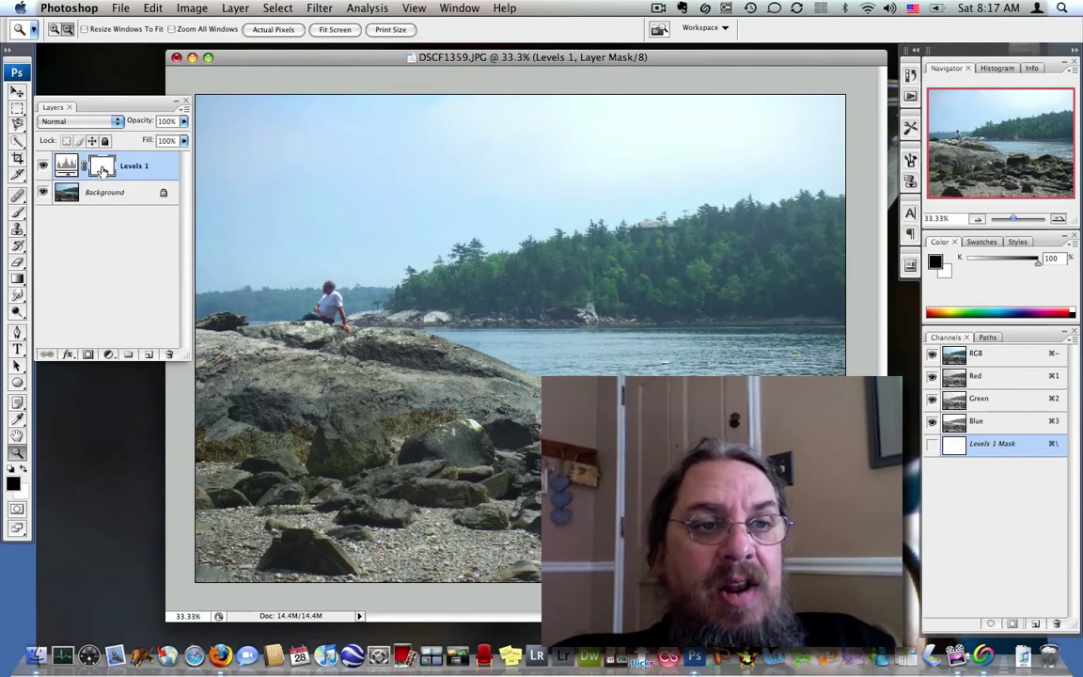
Show the Levels 1 layer mask on its own, revealing it is still entirely white
alt+click(102, 169)
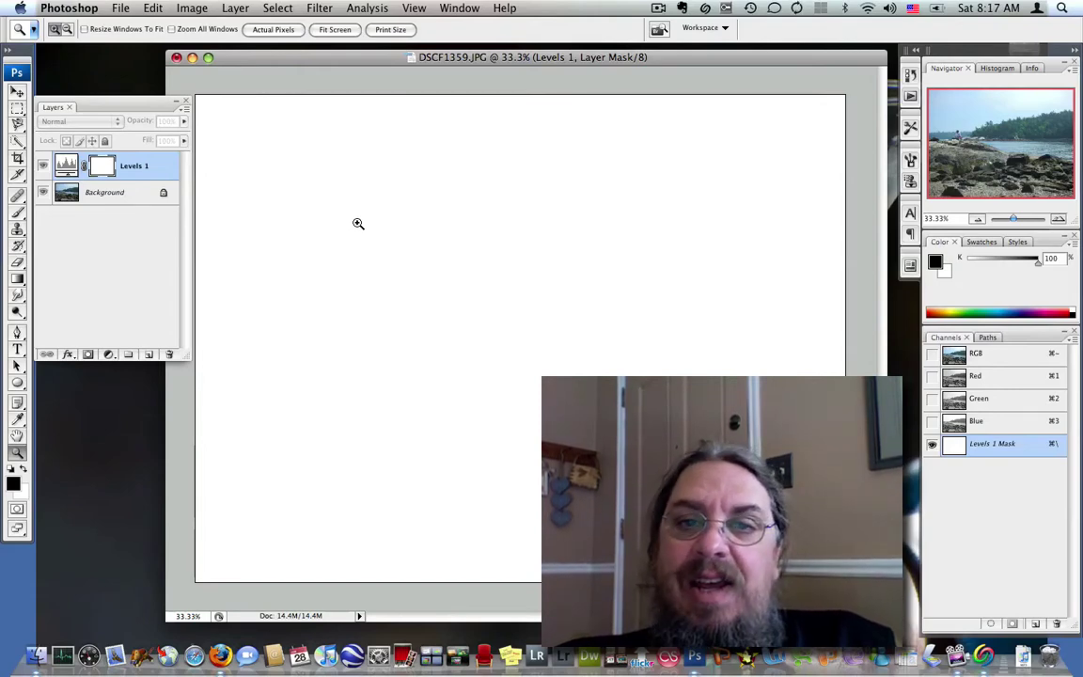
Lower the Levels 1 midtone gamma from 1.17 to 0.67 to darken the photo
alt+click(103, 168)
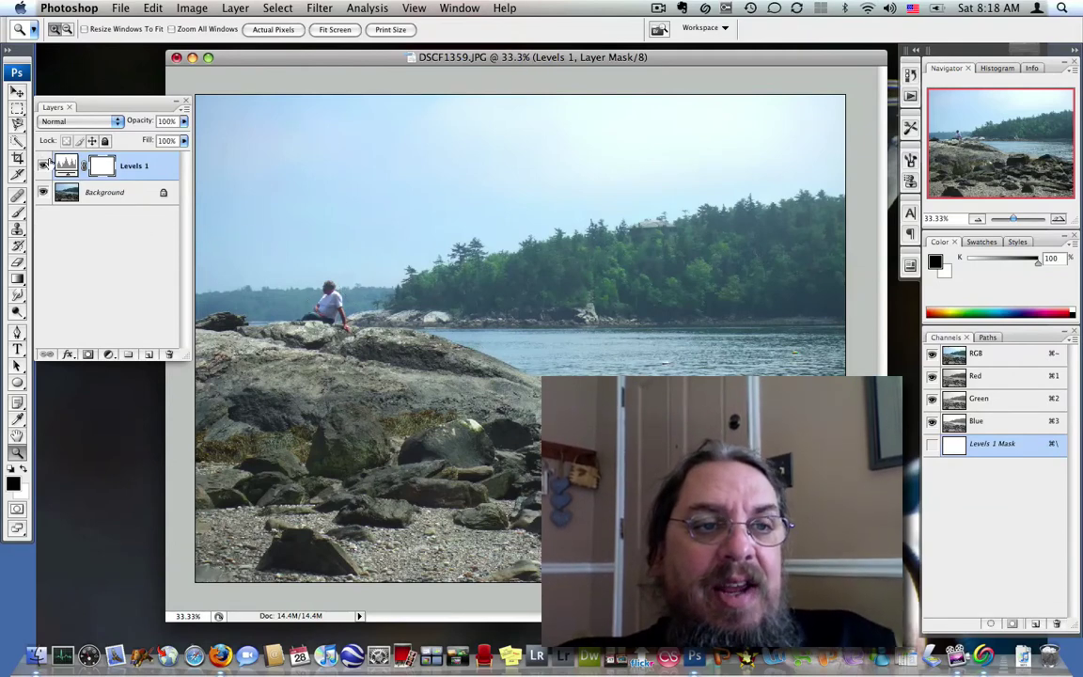
double_click(64, 166)
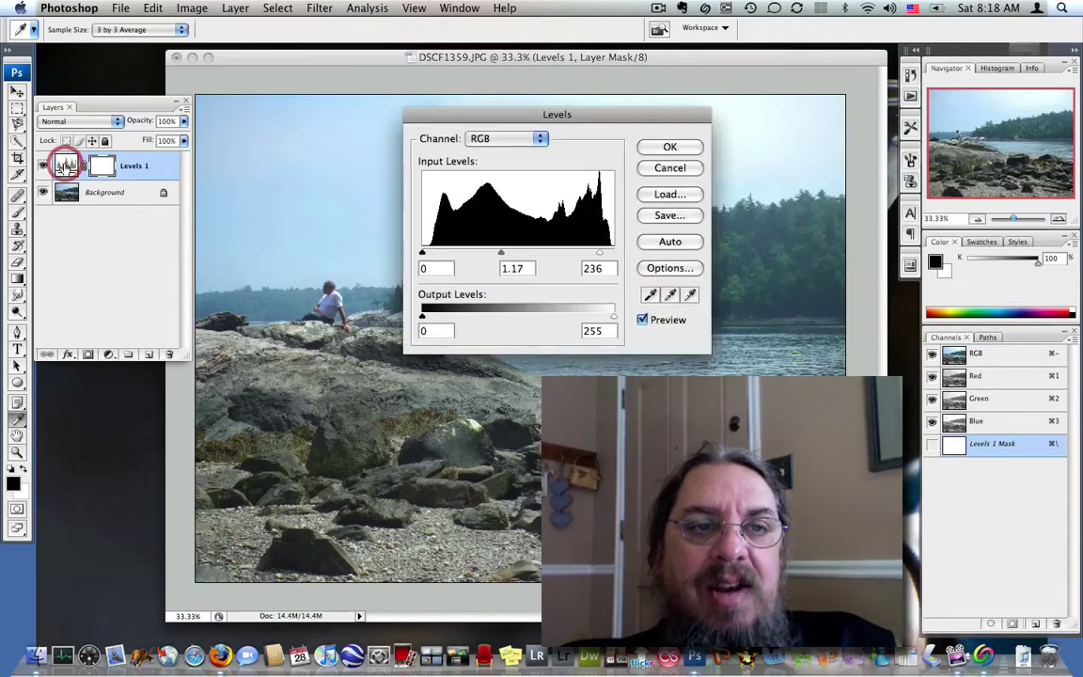
drag(500, 253, 531, 254)
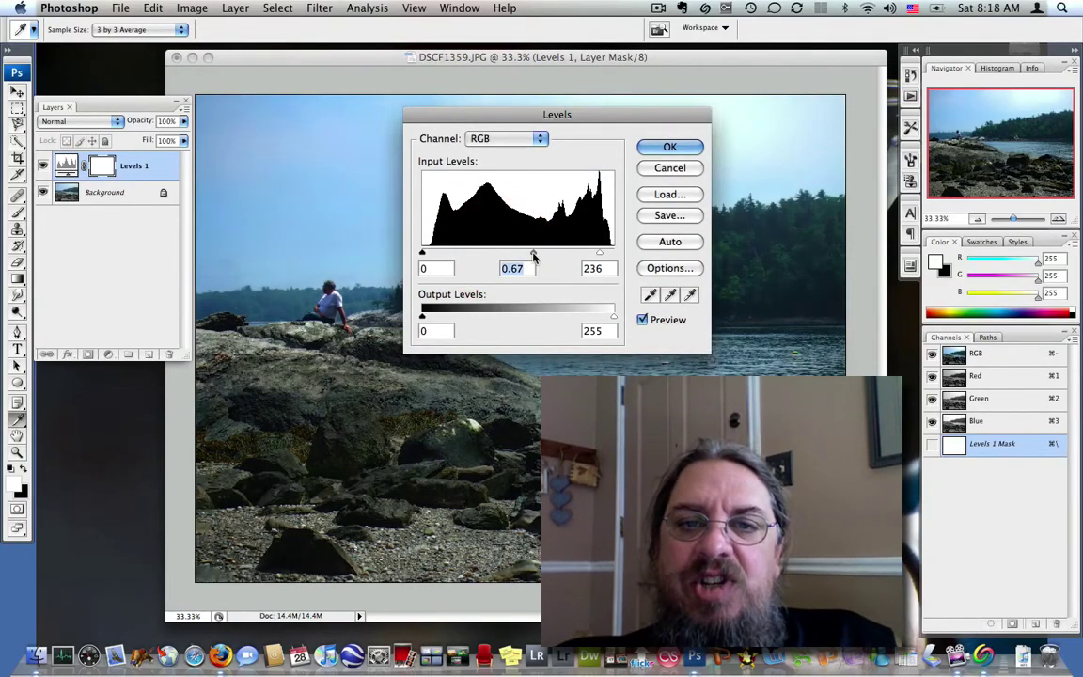
click(653, 147)
key(z)
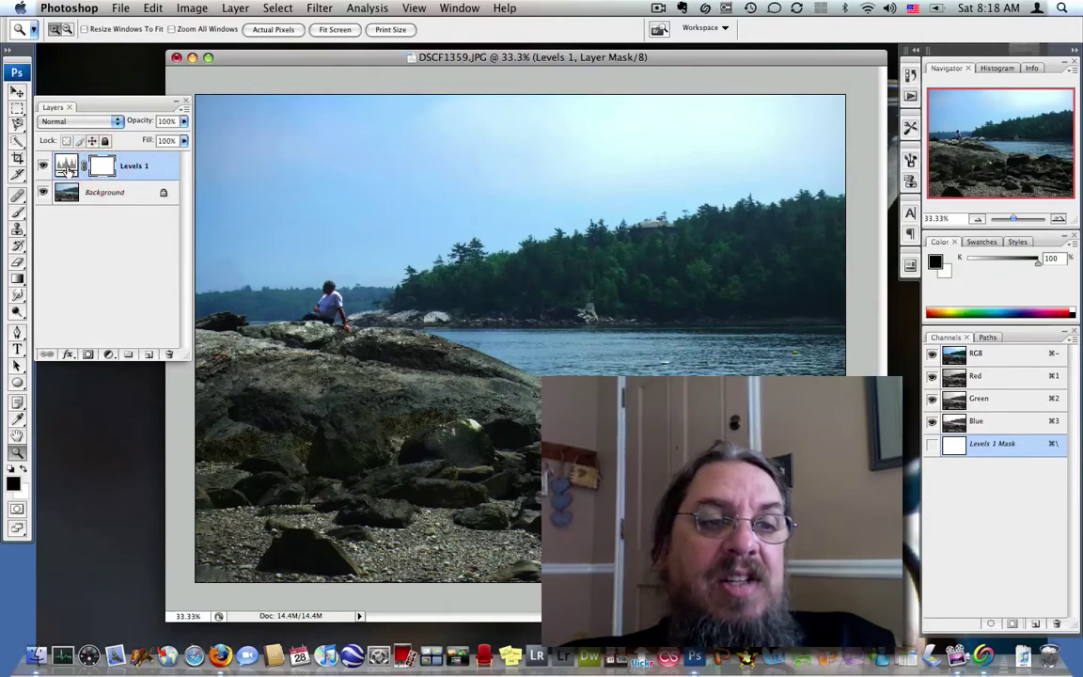
click(81, 191)
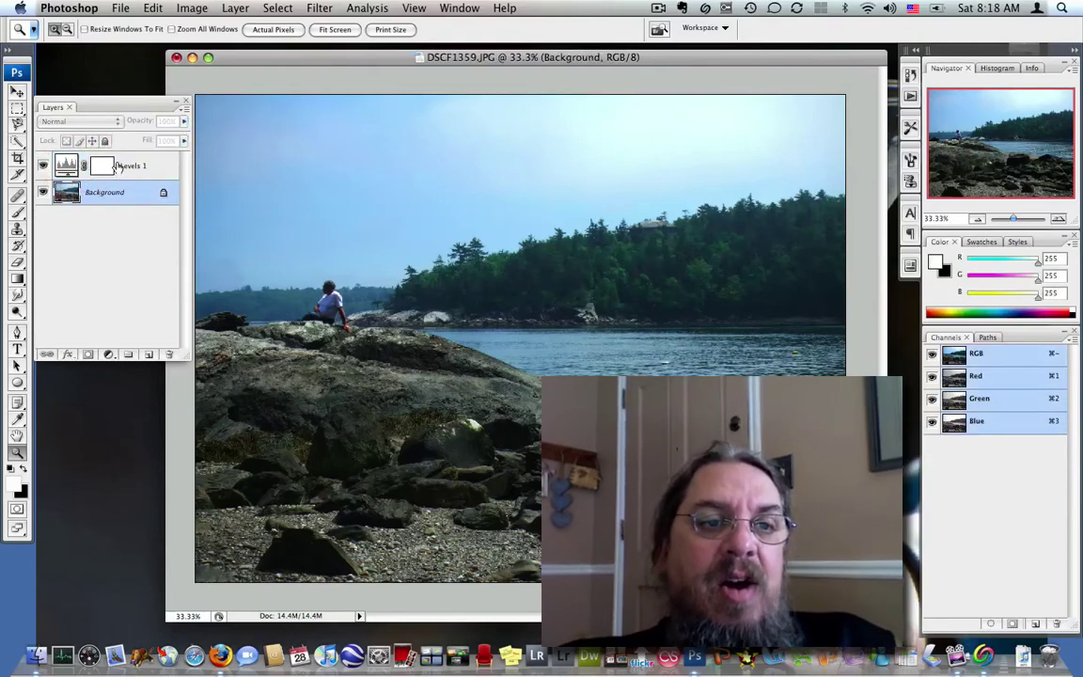
Target the Levels 1 mask thumbnail and leave black as the foreground colour
click(112, 166)
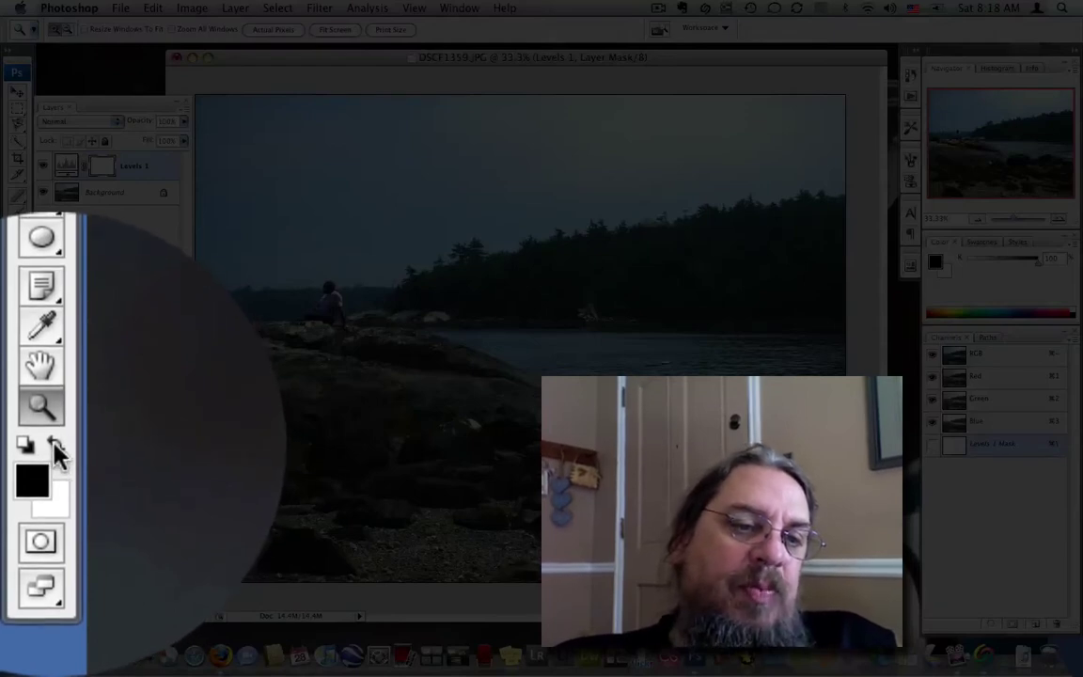
click(56, 450)
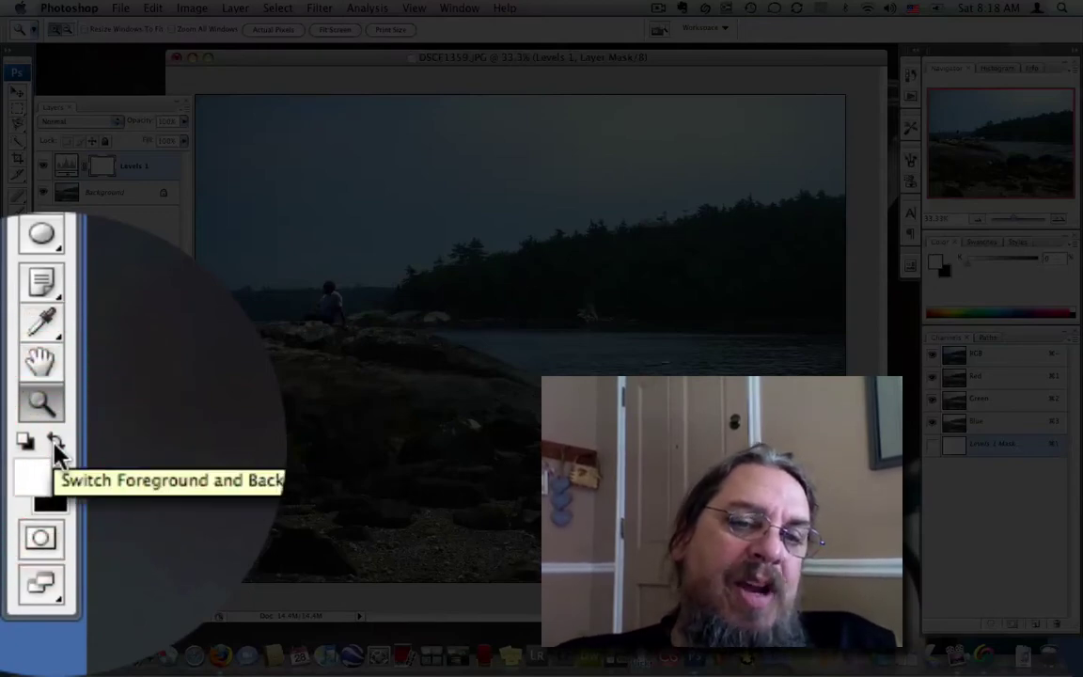
click(57, 449)
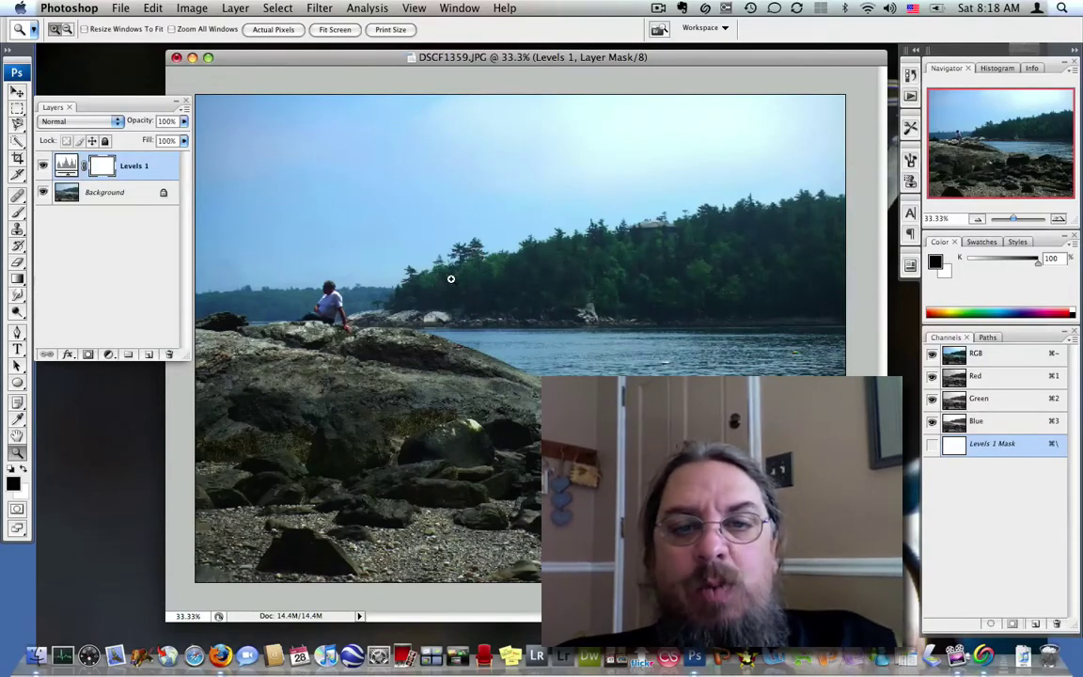
Select an enlarged Brush tool with black as the foreground colour
click(19, 213)
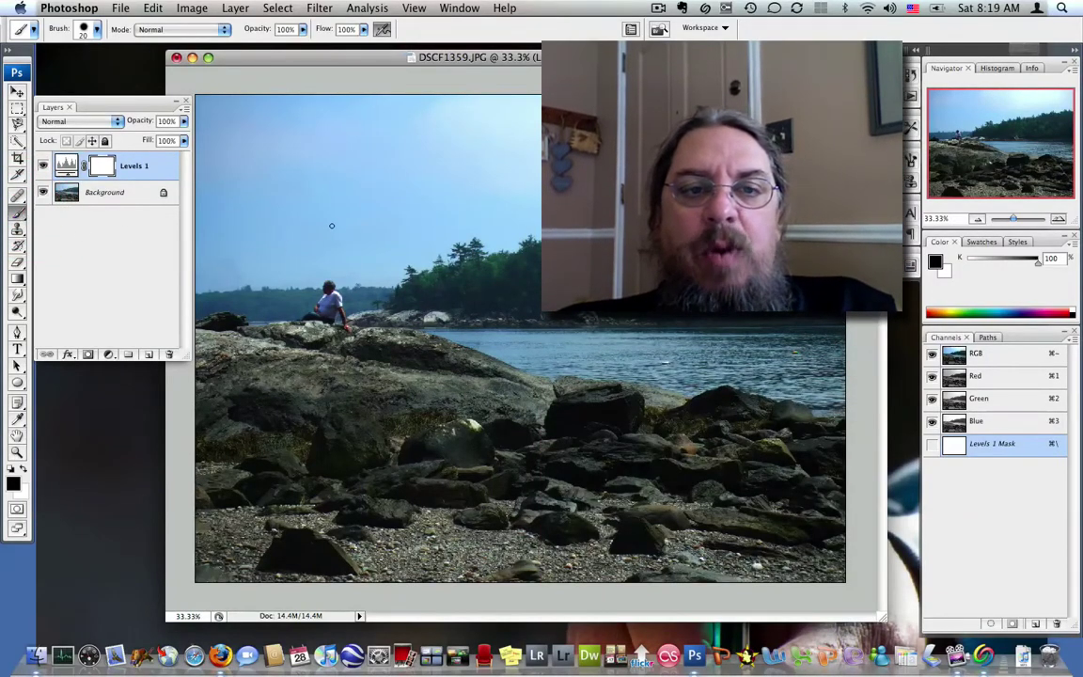
key(bracketright)
key(bracketright)
key(bracketright)
key(bracketright)
key(bracketright)
key(bracketright)
key(bracketright)
key(bracketright)
key(bracketright)
key(bracketright)
key(bracketright)
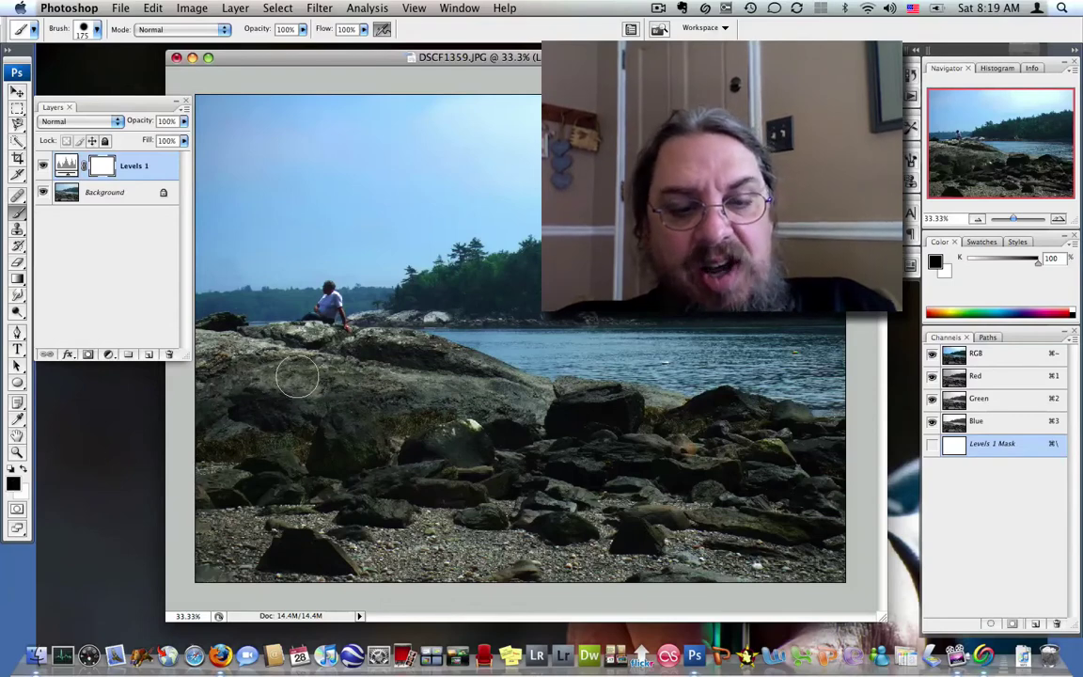
key(x)
key(x)
key(x)
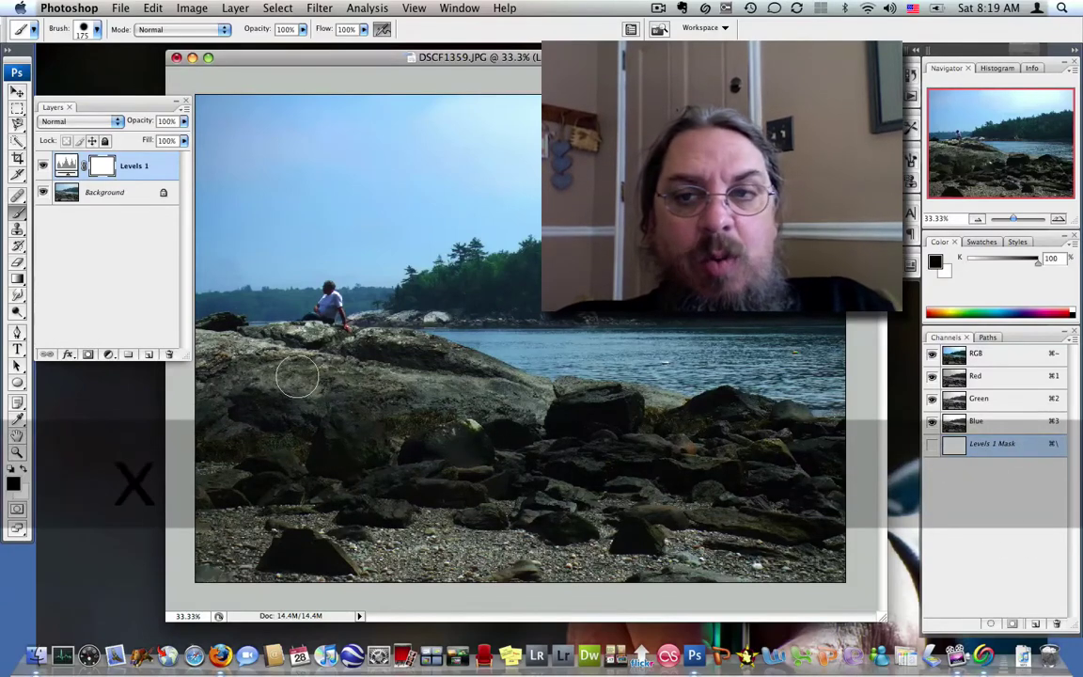
key(x)
key(x)
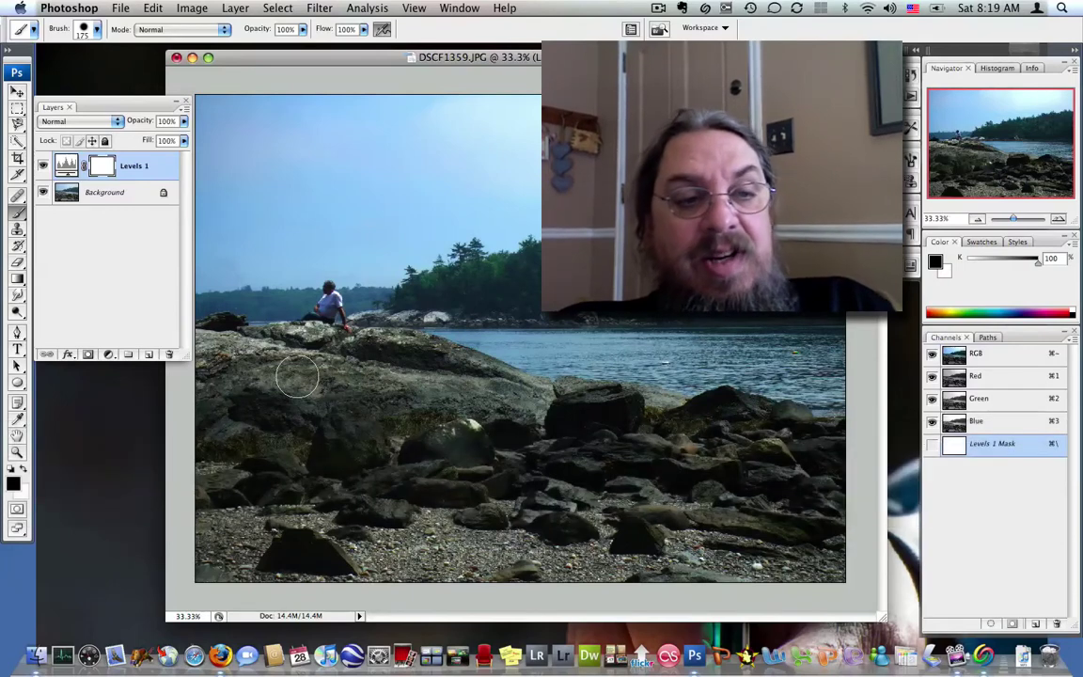
key(d)
key(x)
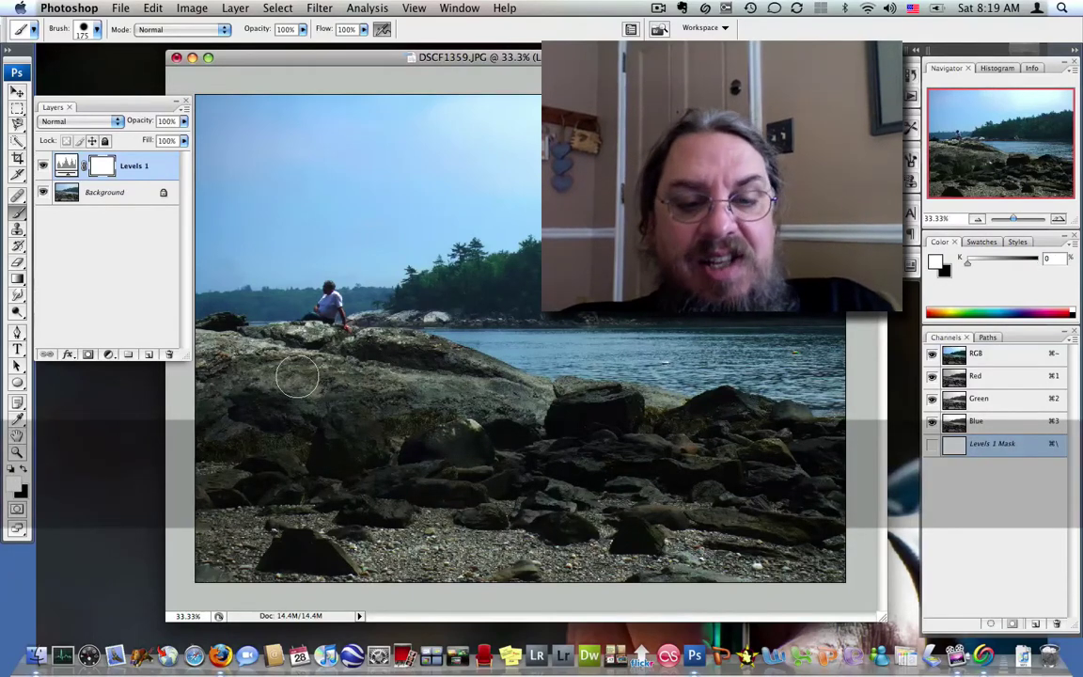
key(x)
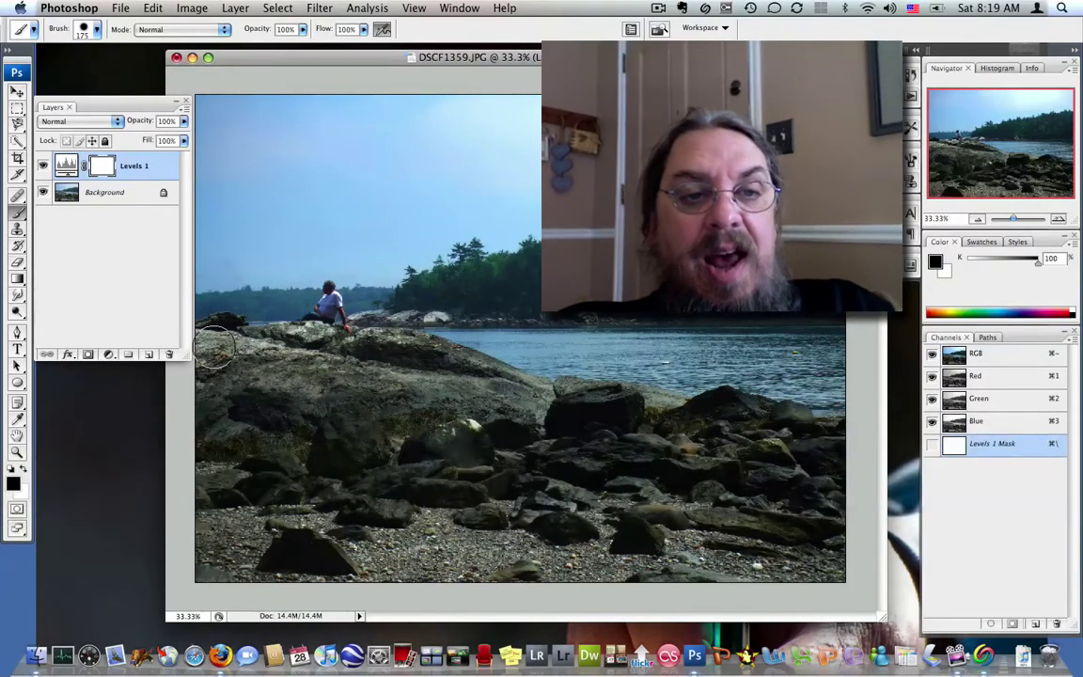
Paint black on the mask over the shoreline and foreground rocks with a 700 px brush
mouse_move(215, 348)
mouse_down()
mouse_move(418, 361)
mouse_move(515, 410)
mouse_move(632, 435)
mouse_move(522, 425)
mouse_move(637, 463)
mouse_move(357, 426)
mouse_move(630, 473)
mouse_move(331, 437)
mouse_move(288, 419)
mouse_move(548, 468)
mouse_move(210, 461)
mouse_move(252, 456)
mouse_up()
key(bracketright)
key(bracketright)
key(bracketright)
key(bracketright)
key(bracketright)
key(bracketright)
key(bracketright)
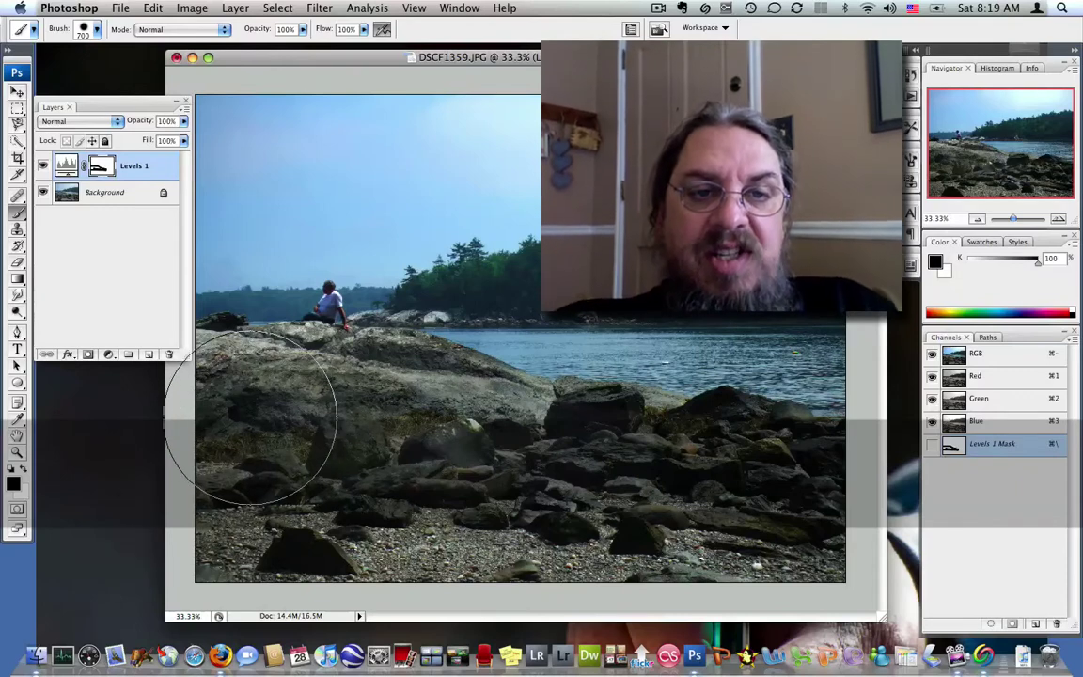
mouse_move(359, 532)
mouse_down()
mouse_move(527, 579)
mouse_move(875, 525)
mouse_move(682, 512)
mouse_move(797, 496)
mouse_move(724, 460)
mouse_move(720, 473)
mouse_move(590, 475)
mouse_move(399, 426)
mouse_move(275, 411)
mouse_move(376, 432)
mouse_move(846, 471)
mouse_move(523, 512)
mouse_move(475, 461)
mouse_move(358, 438)
mouse_move(762, 459)
mouse_up()
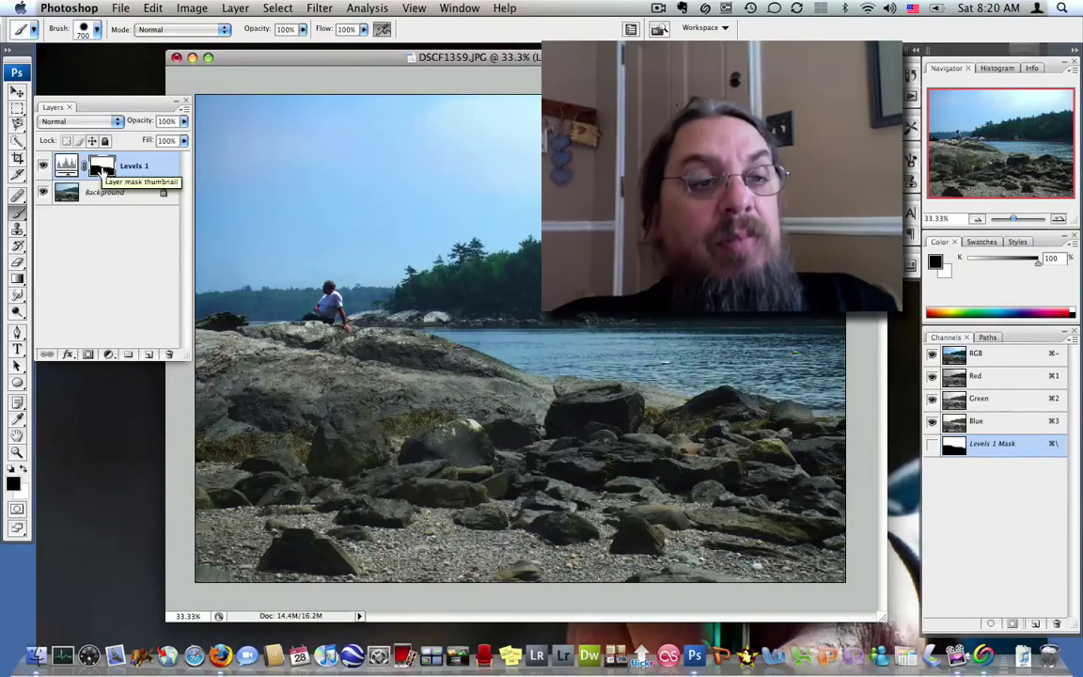
alt+click(101, 170)
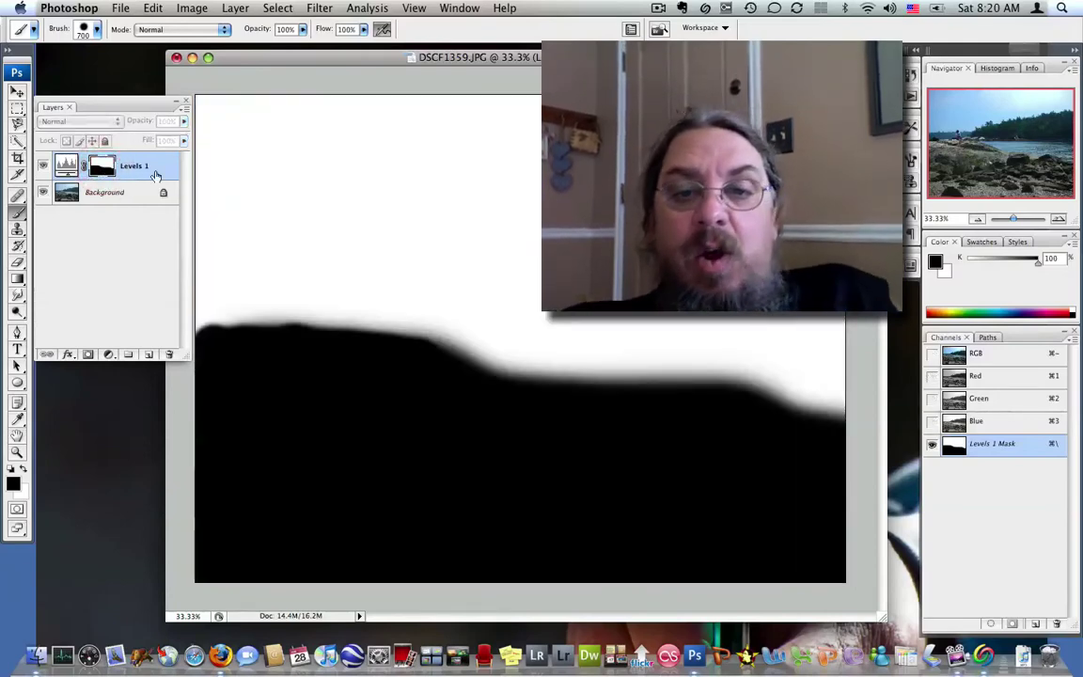
click(66, 170)
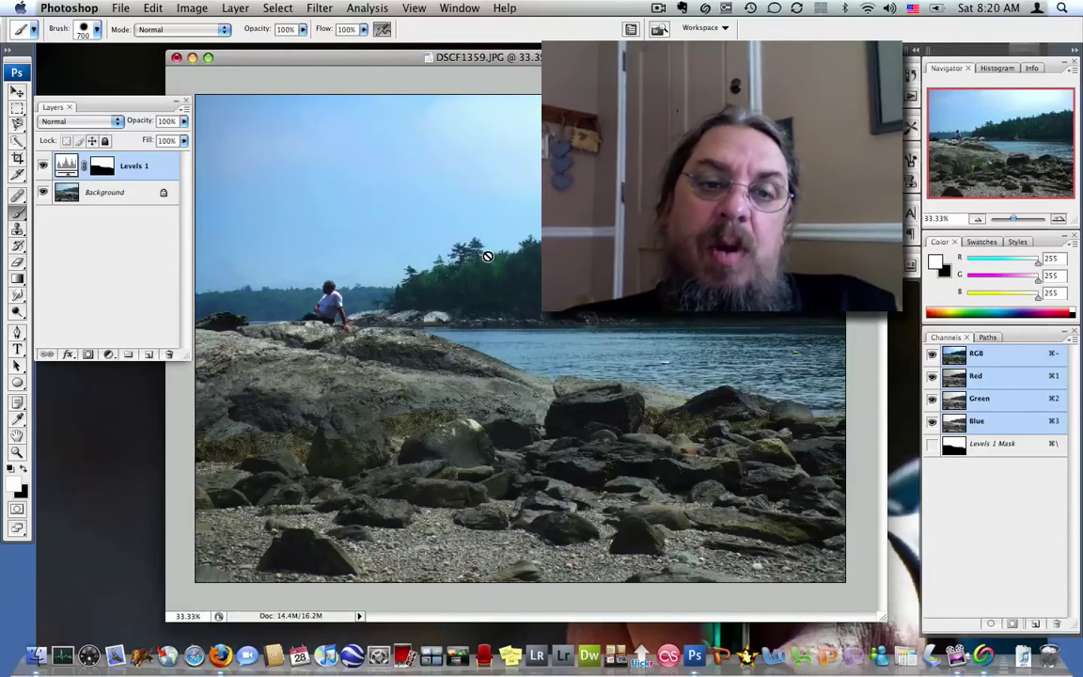
click(97, 190)
click(98, 165)
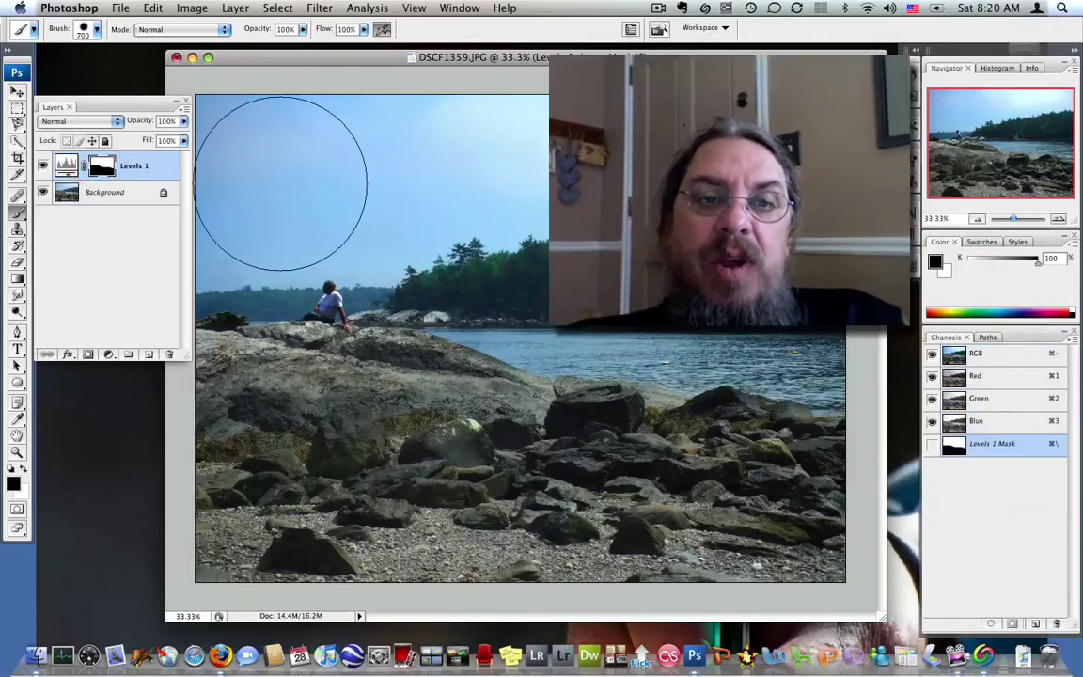
Raise the Levels 1 black input point from 0 to 27
double_click(64, 165)
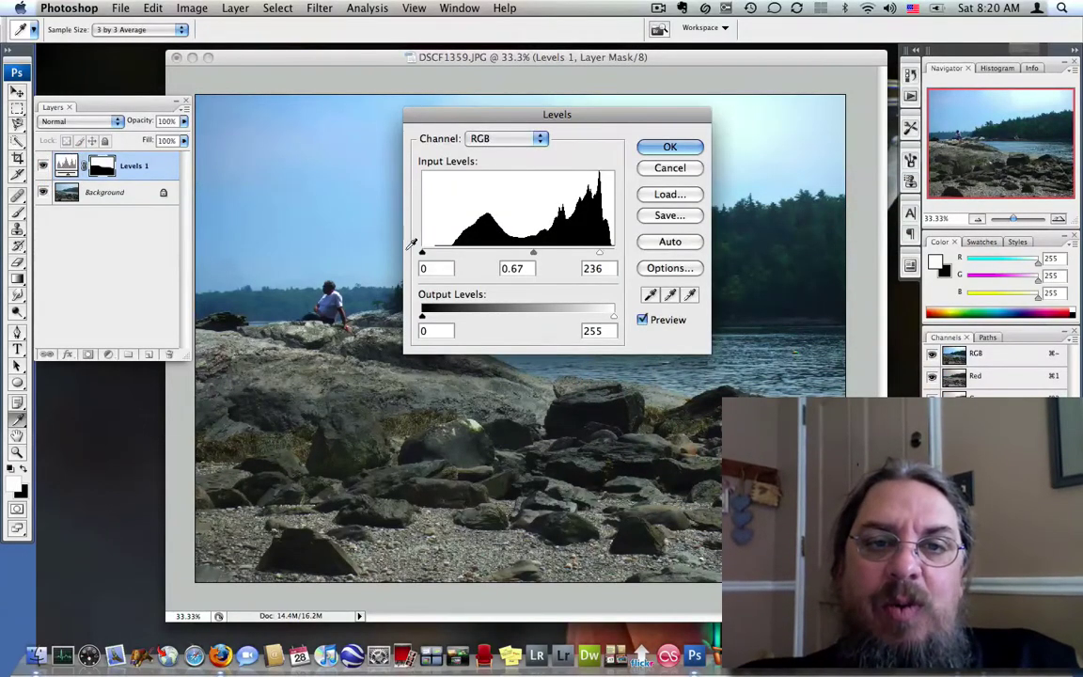
drag(421, 252, 443, 255)
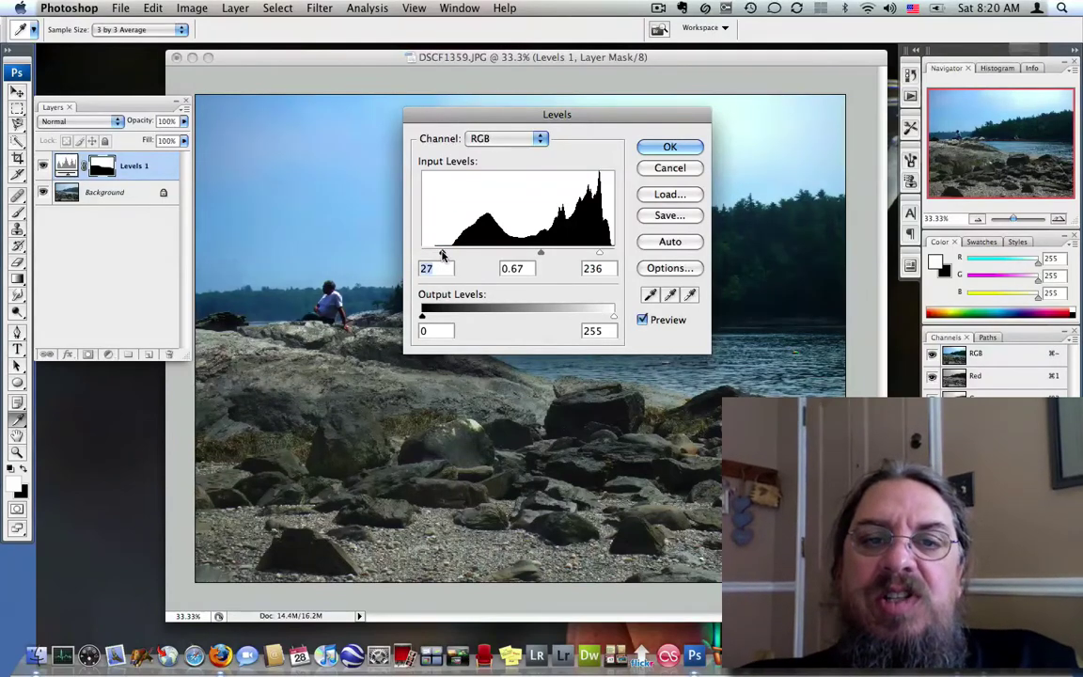
click(670, 147)
key(b)
key(x)
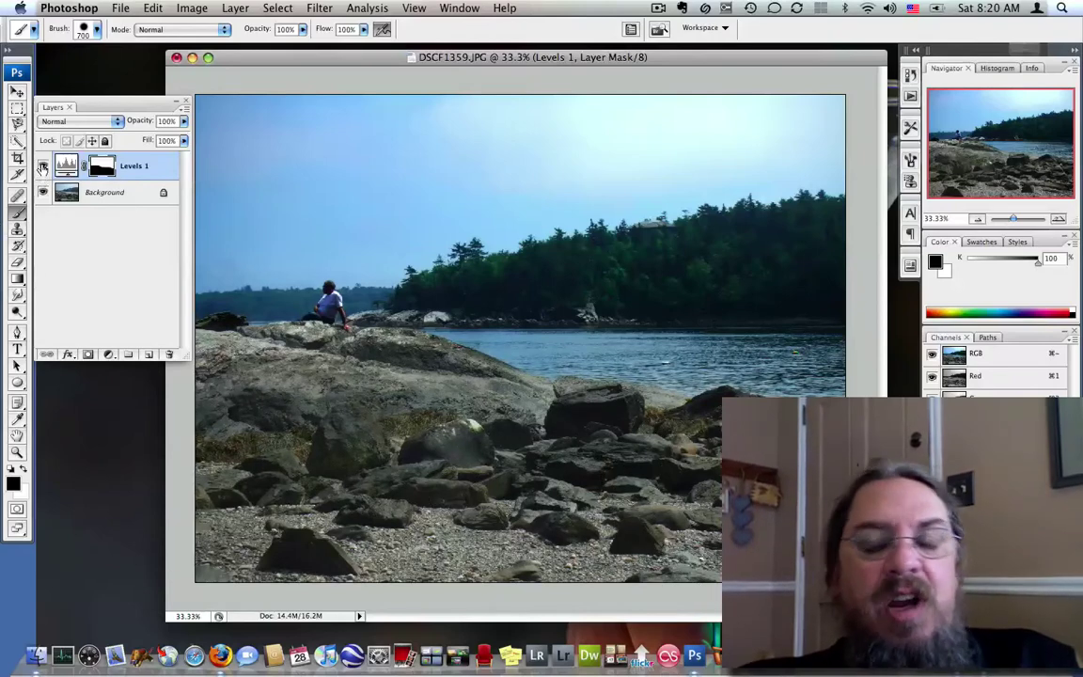
Toggle the Levels 1 layer off and on several times, ending with it visible
click(43, 167)
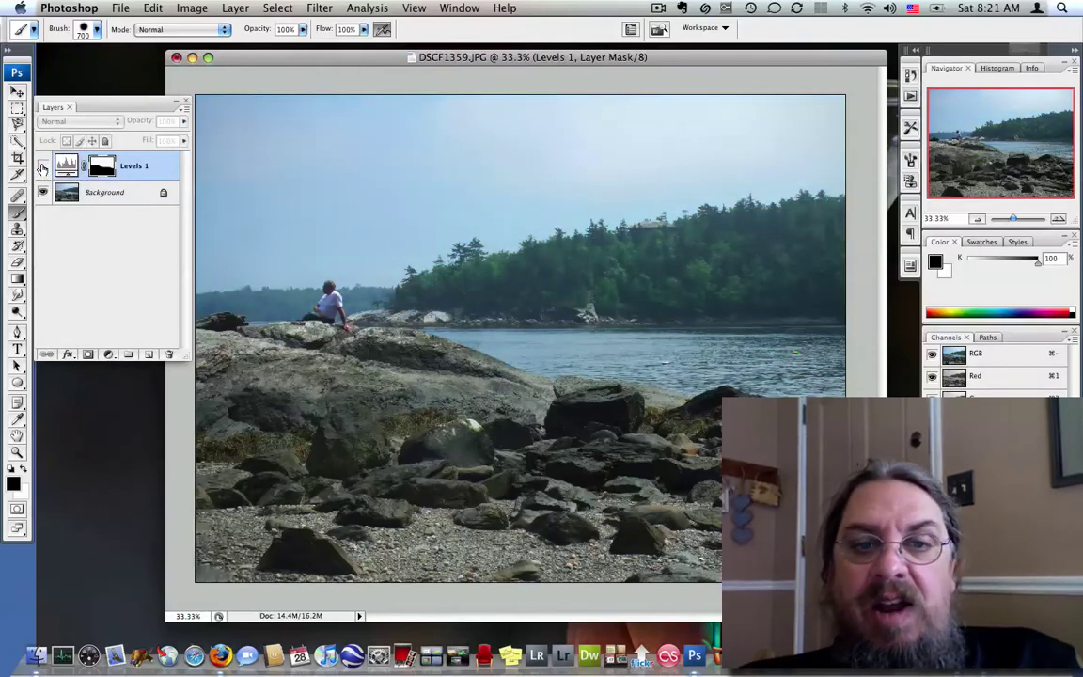
click(43, 167)
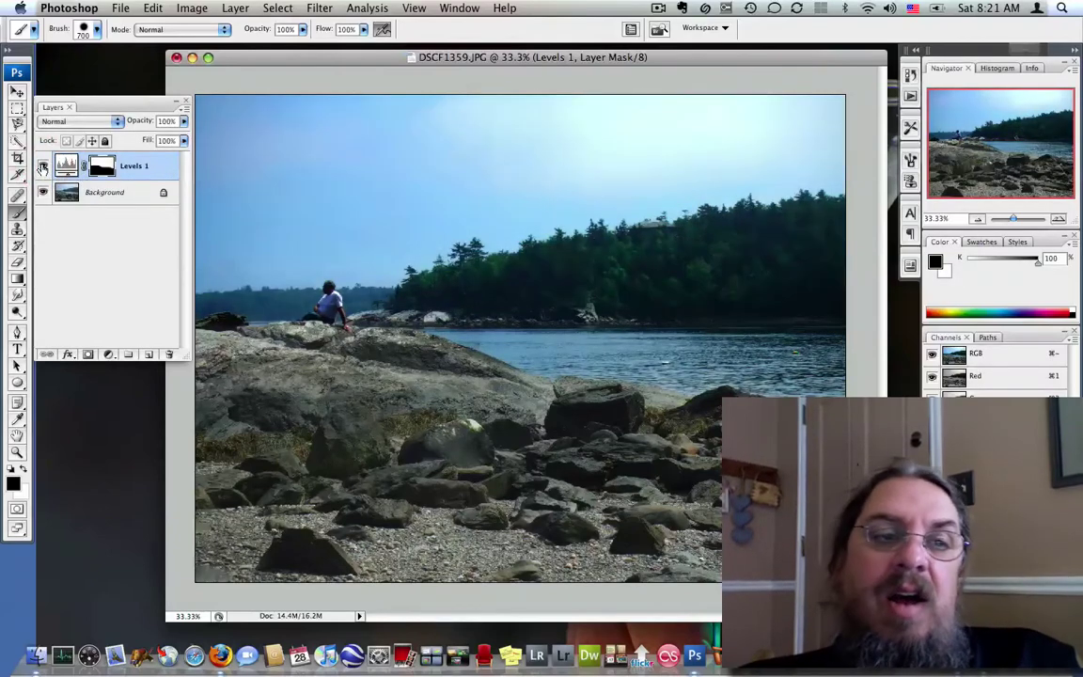
click(42, 166)
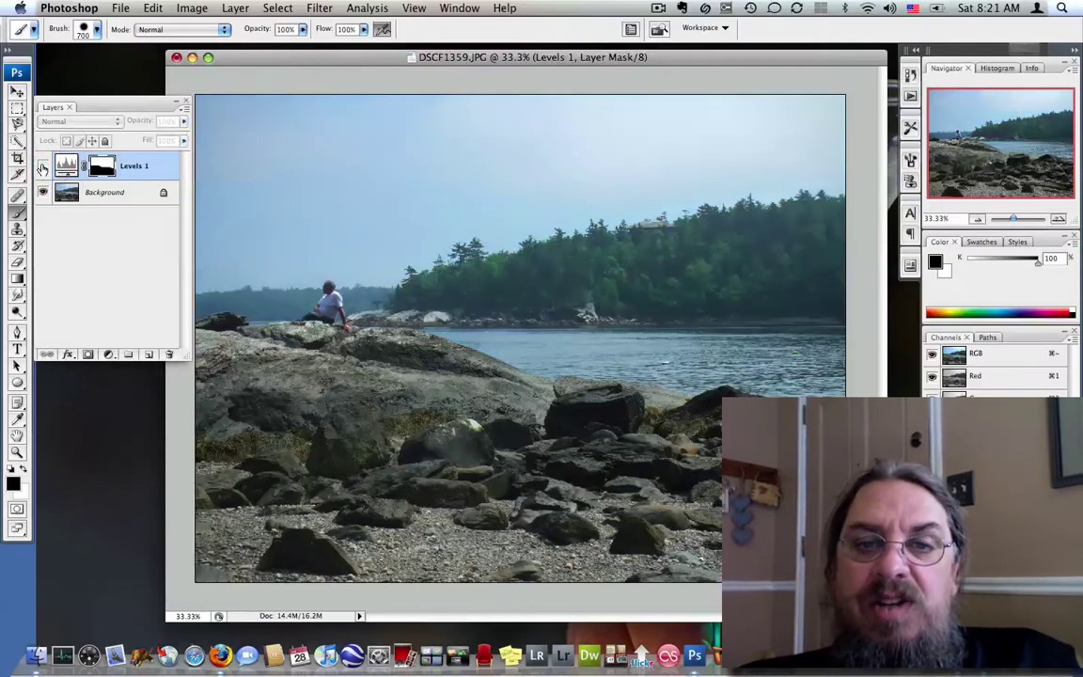
click(43, 167)
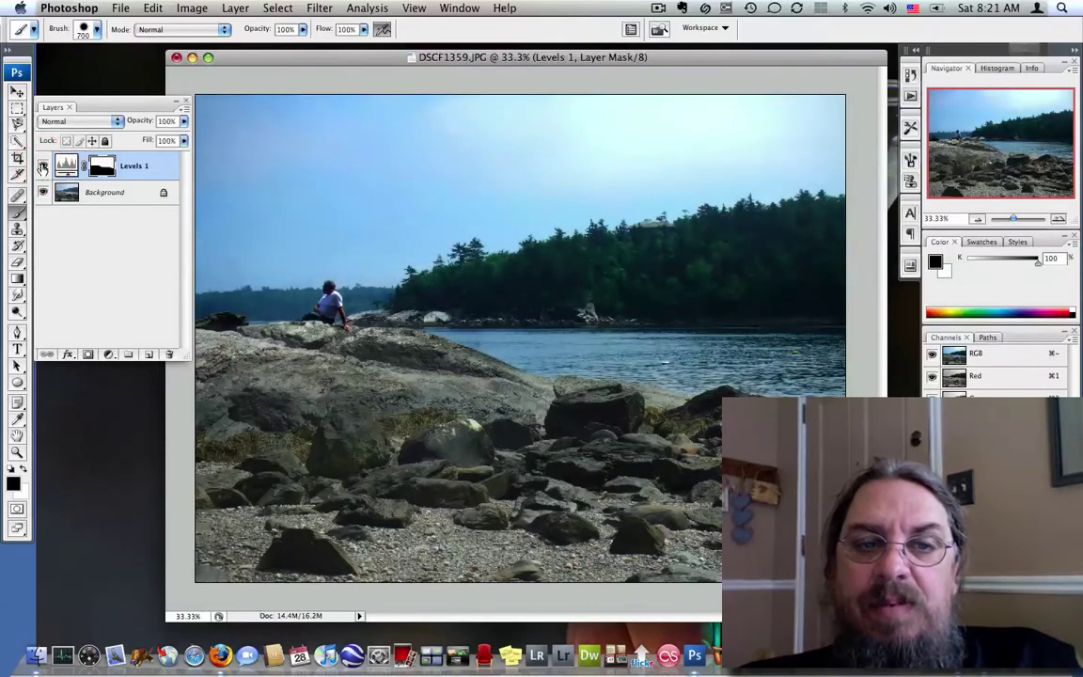
click(42, 167)
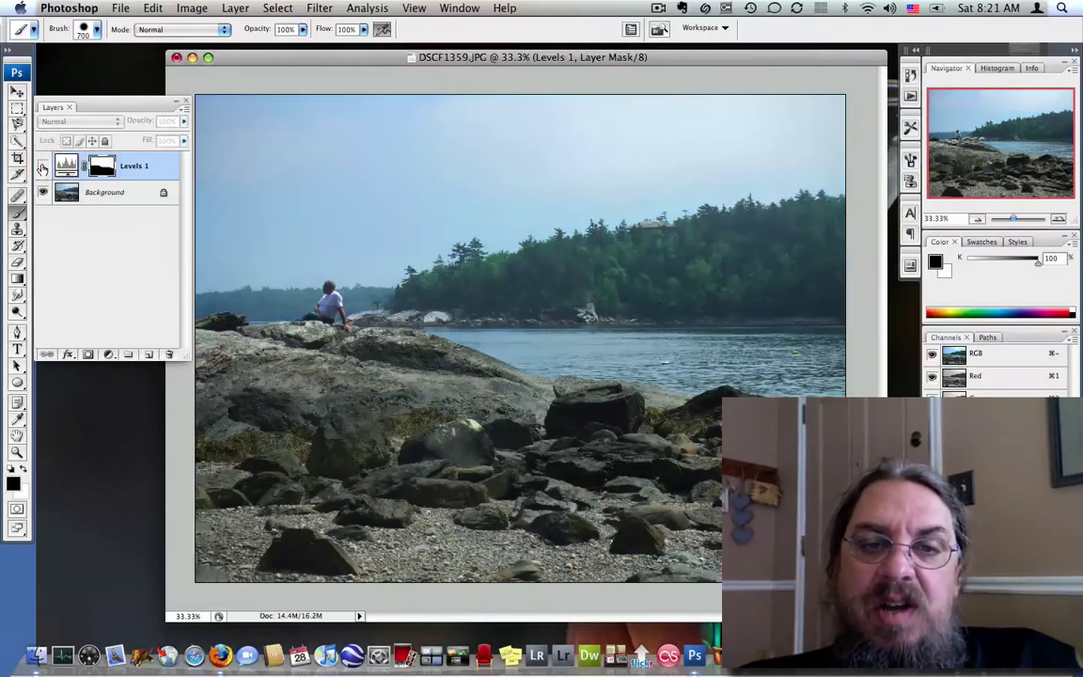
click(43, 167)
click(43, 166)
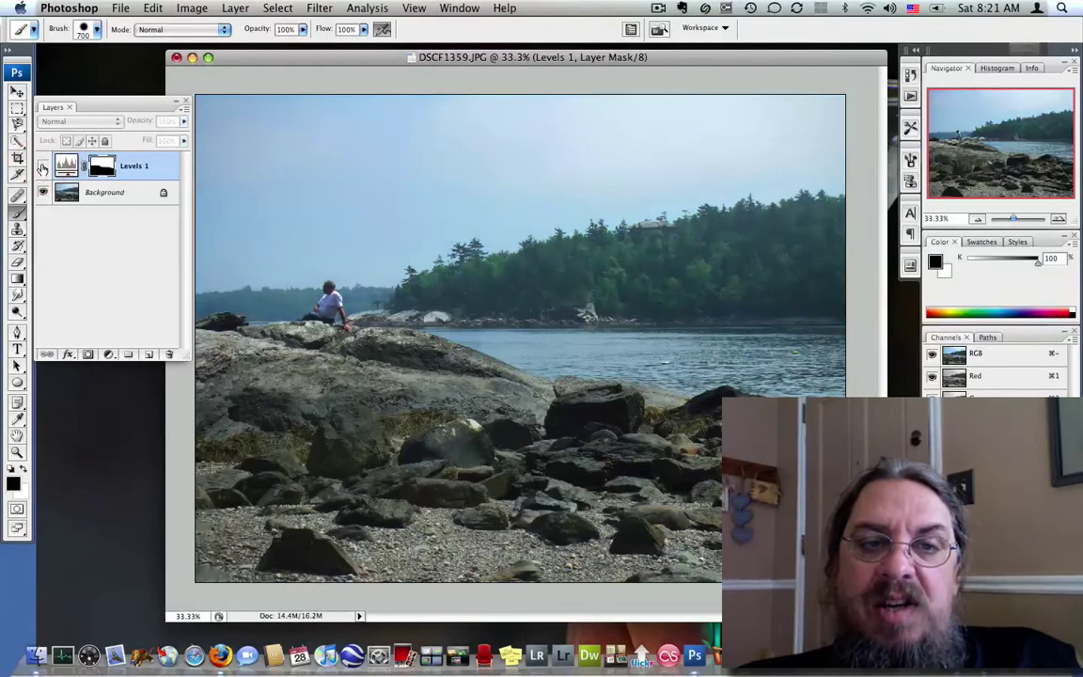
click(43, 167)
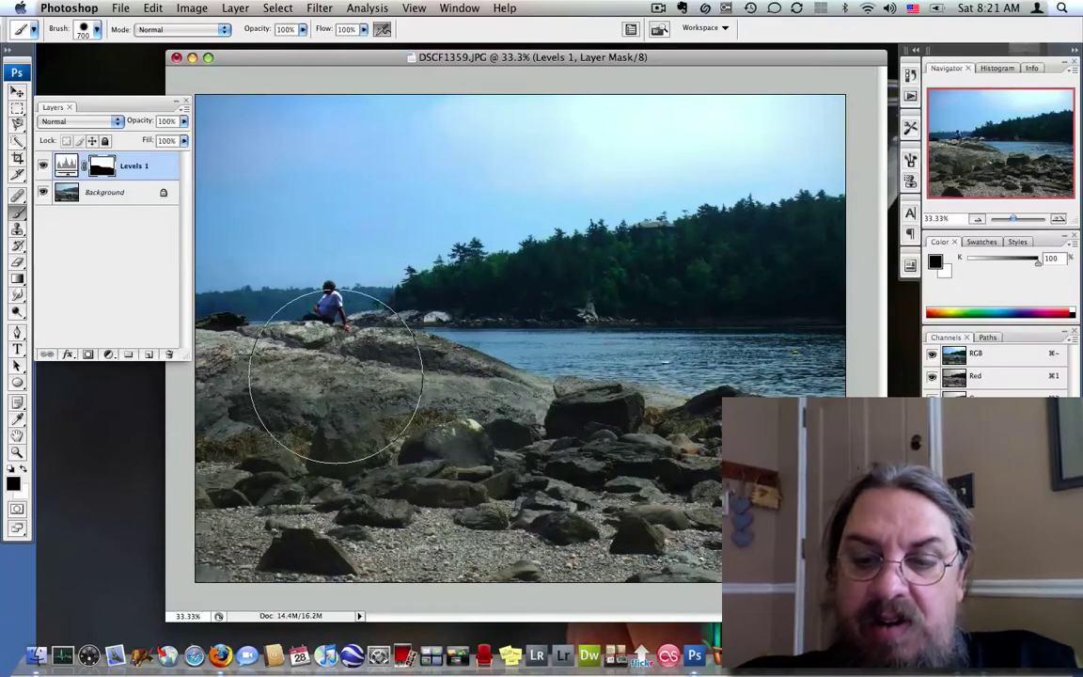
Shrink the brush from 700 to 80 pixels via 150 and 100
key(bracketleft)
key(bracketleft)
key(bracketleft)
key(bracketleft)
key(bracketleft)
key(bracketleft)
key(bracketleft)
key(bracketleft)
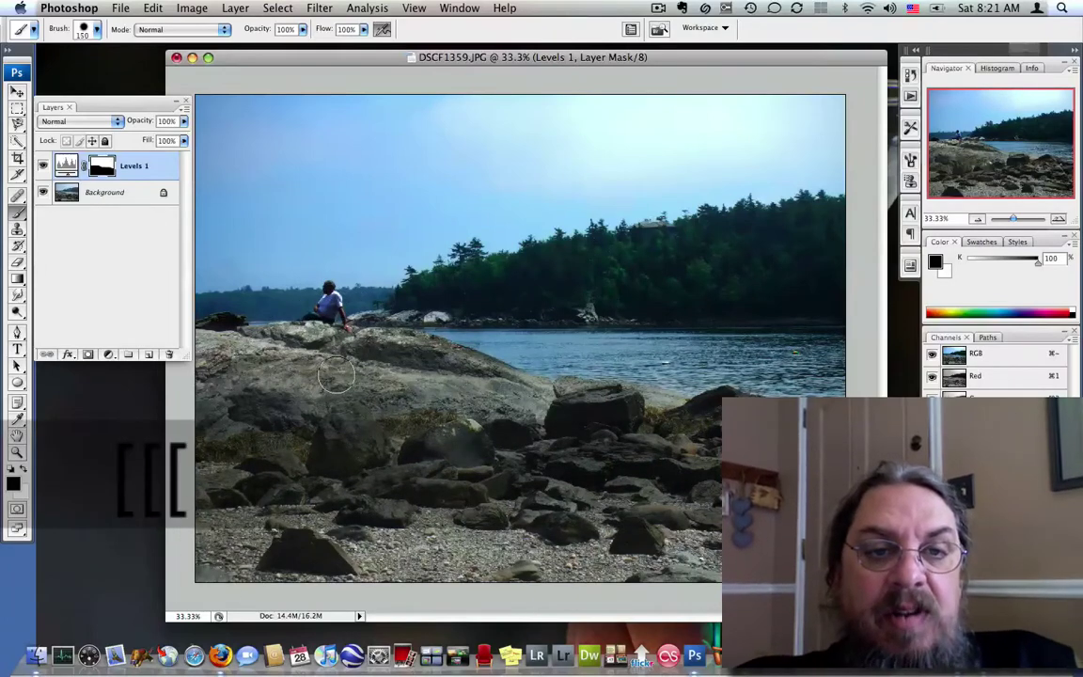
key(bracketleft)
key(bracketleft)
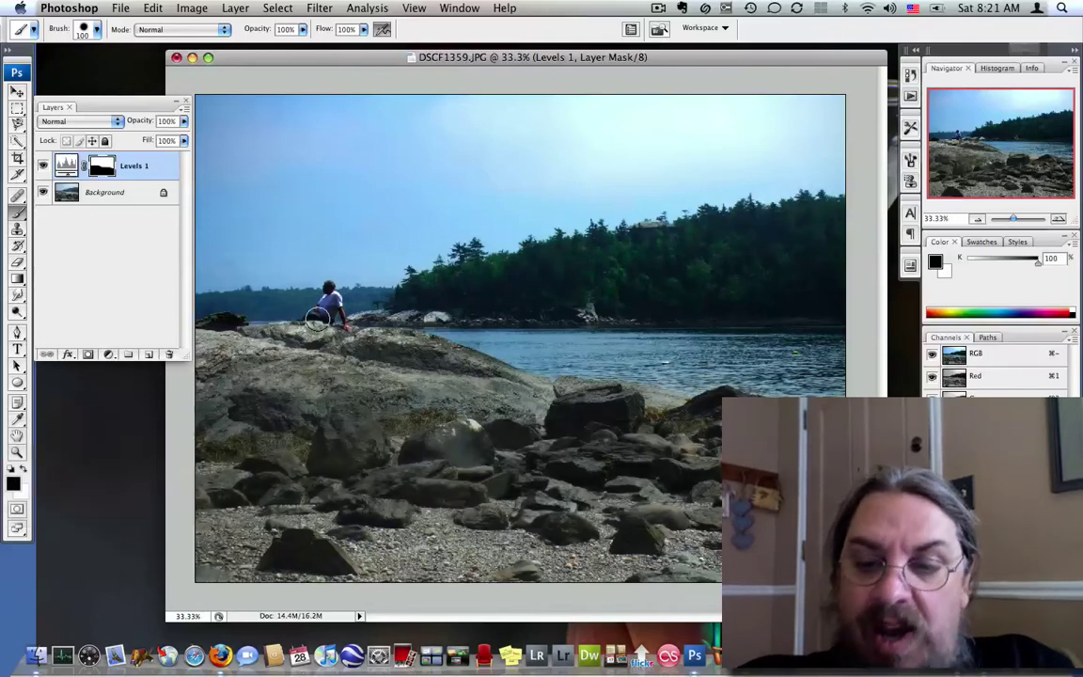
key(bracketleft)
key(bracketleft)
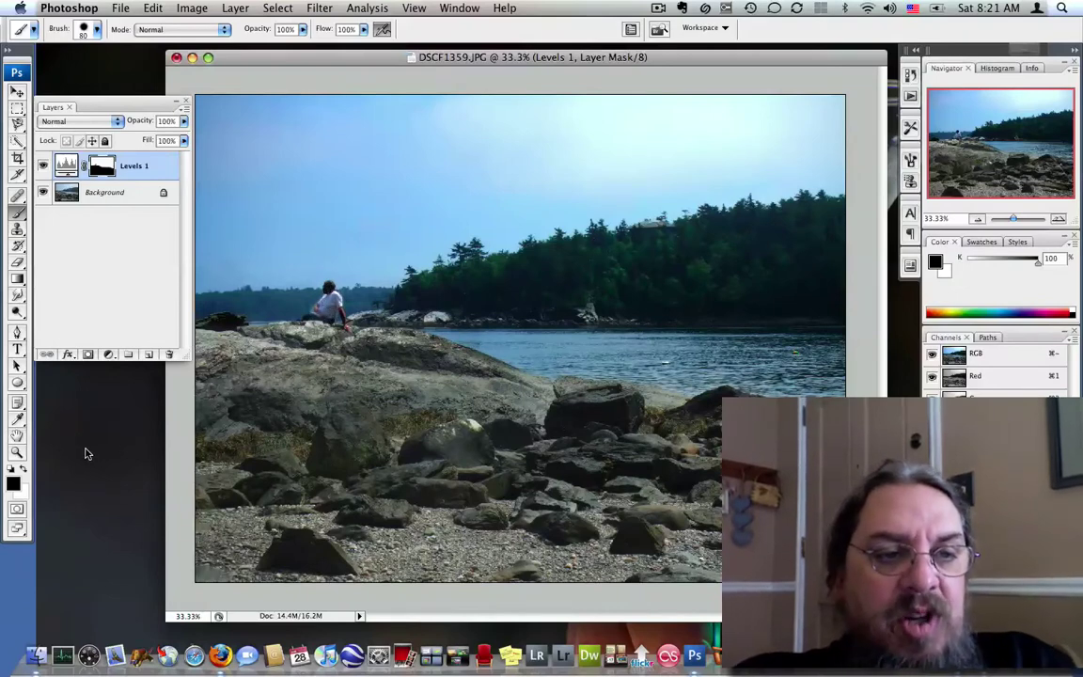
click(17, 452)
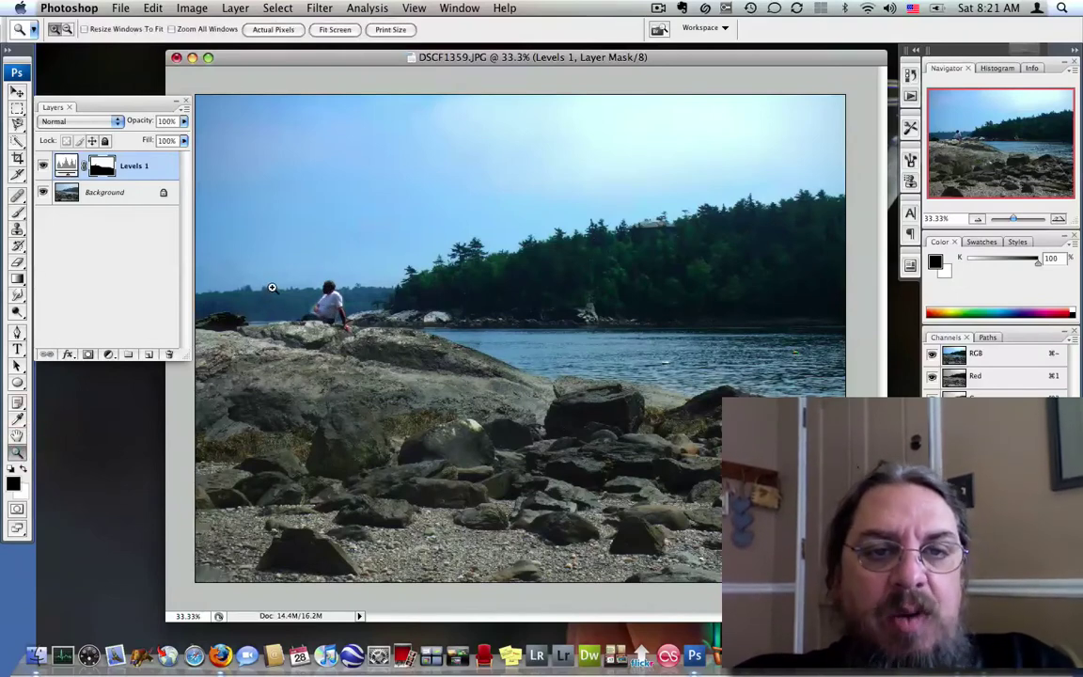
Zoom in on the seated person and shrink the brush to 15 pixels
drag(287, 268, 334, 315)
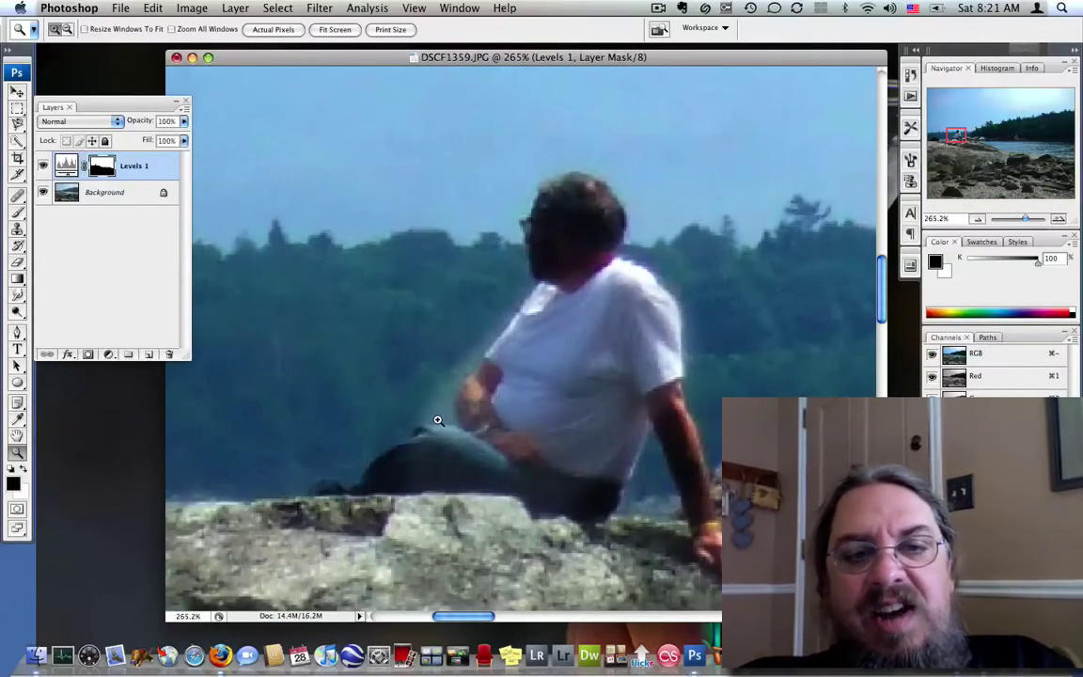
key(b)
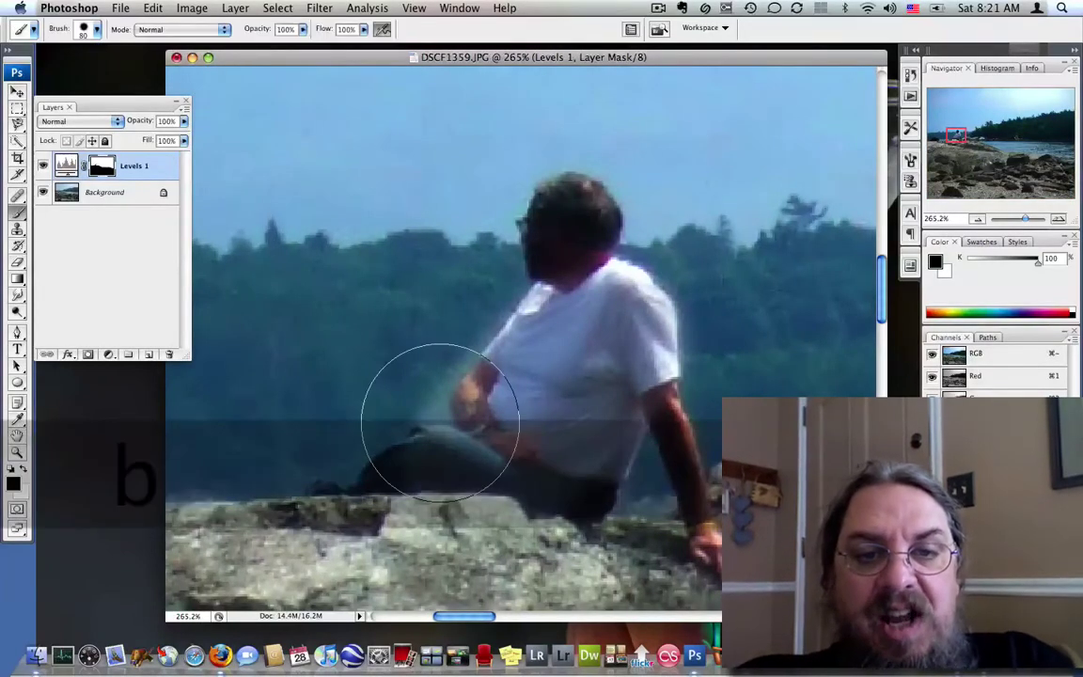
key(bracketleft)
key(bracketleft)
key(bracketleft)
key(bracketleft)
key(bracketleft)
key(bracketleft)
key(bracketleft)
key(bracketleft)
key(bracketleft)
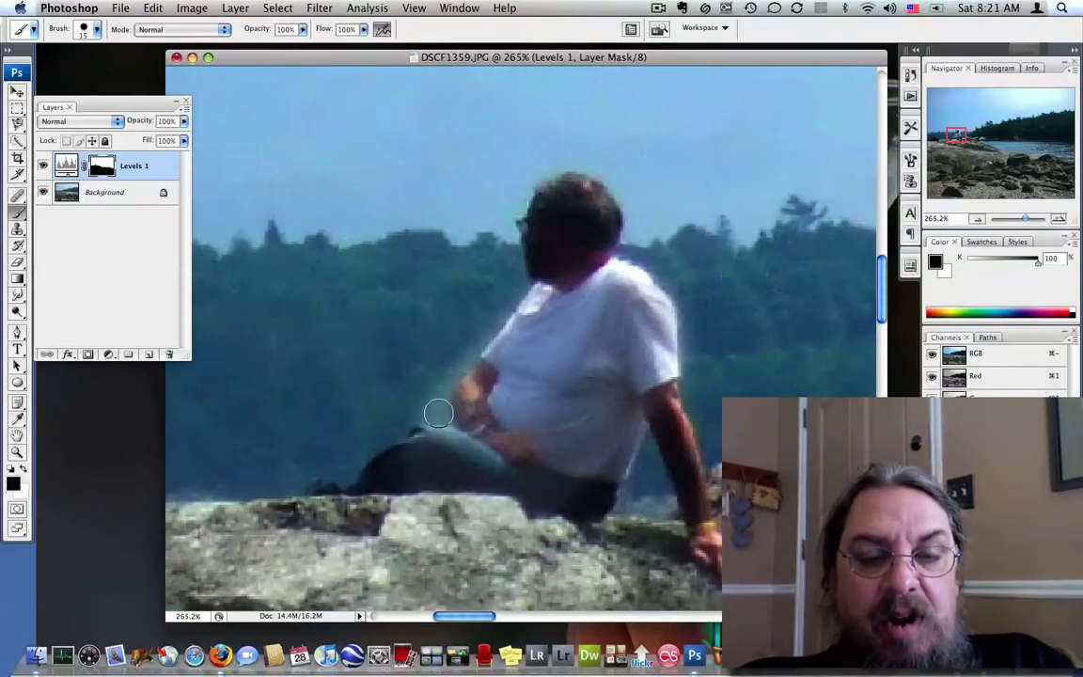
key(x)
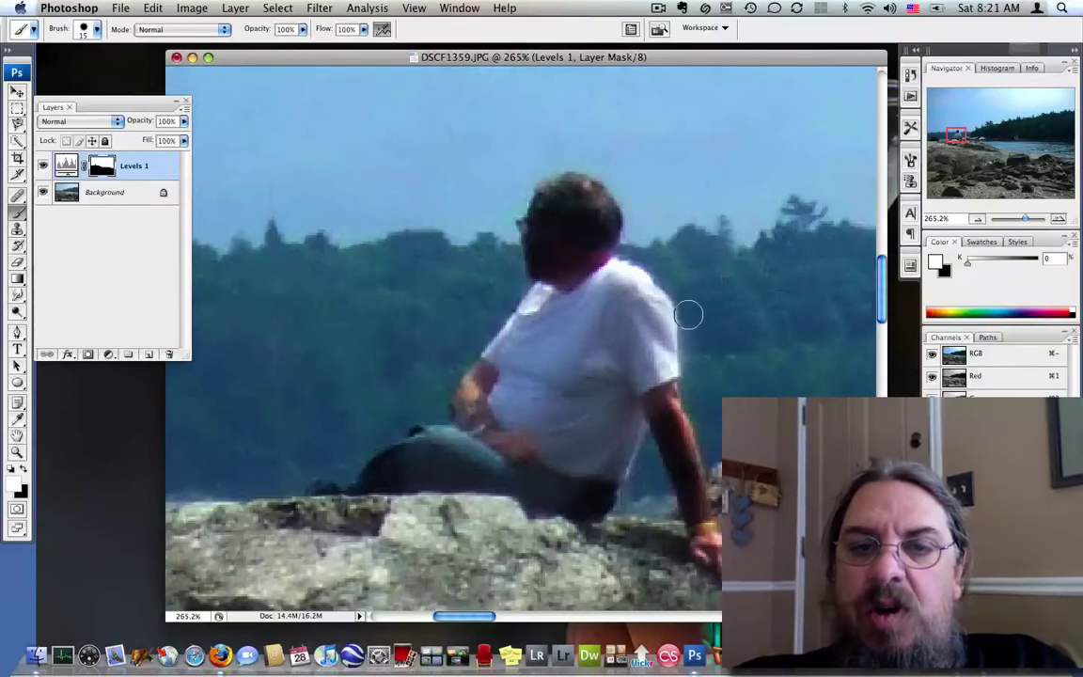
key(x)
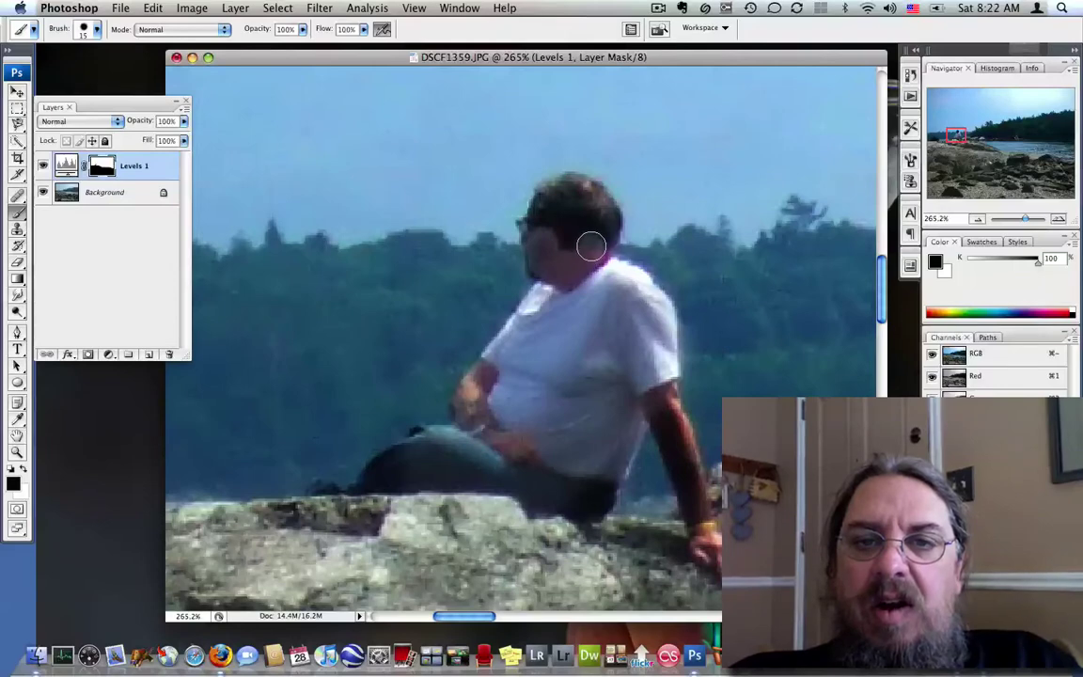
Paint black over the person's hair and arm, then white beside the arm
mouse_move(603, 219)
mouse_down()
mouse_move(560, 194)
mouse_move(551, 217)
mouse_move(573, 232)
mouse_move(561, 244)
mouse_move(537, 217)
mouse_move(547, 200)
mouse_move(558, 204)
mouse_up()
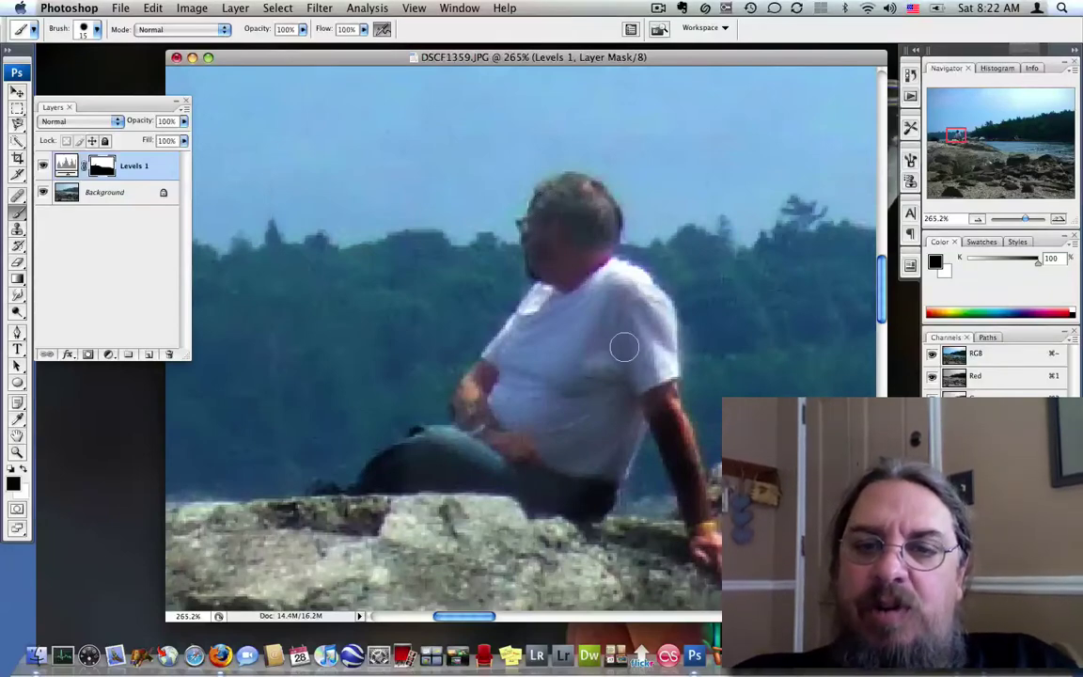
mouse_move(667, 432)
mouse_down()
mouse_move(704, 537)
mouse_move(612, 470)
mouse_move(656, 506)
mouse_up()
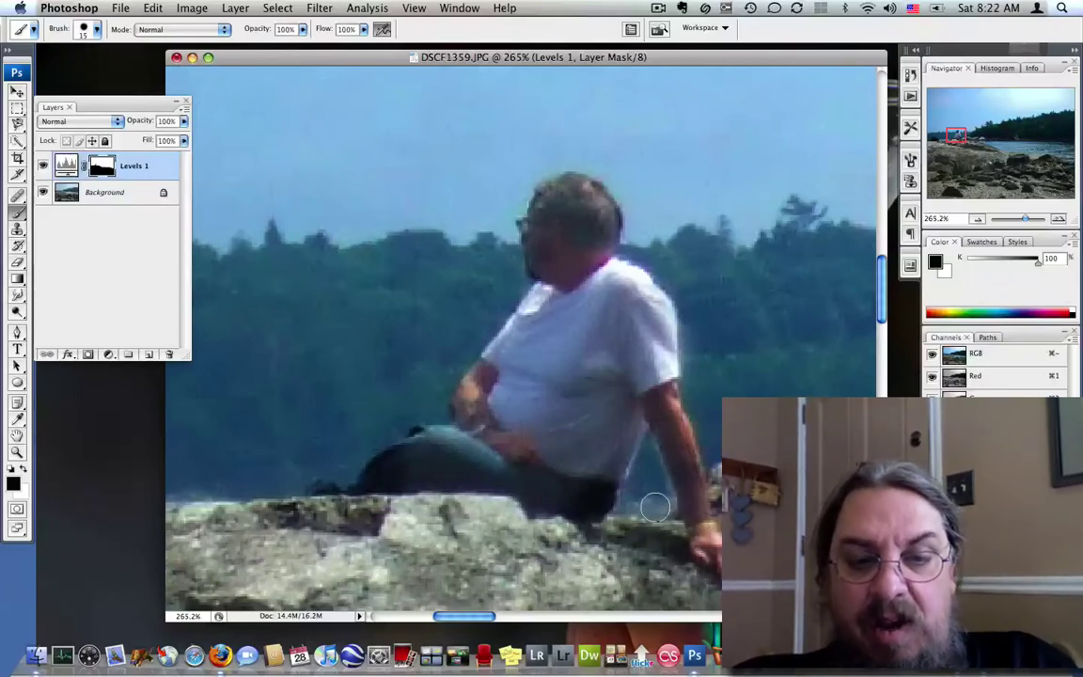
key(x)
drag(664, 506, 639, 445)
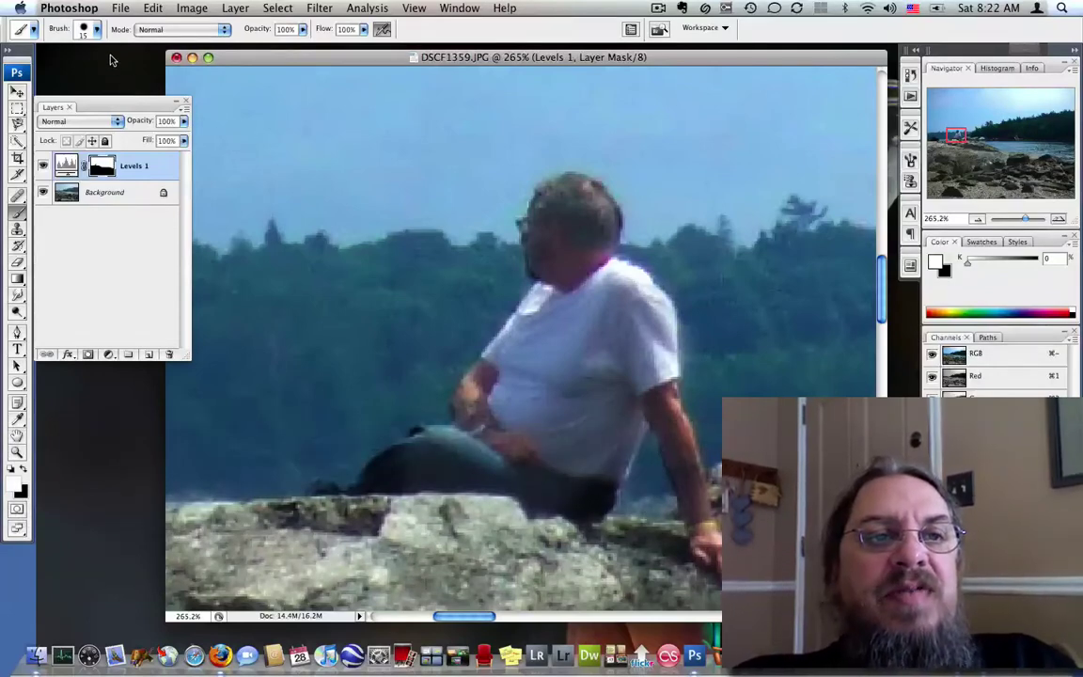
Lower the 15 px brush's hardness from 59% to 27%
click(97, 30)
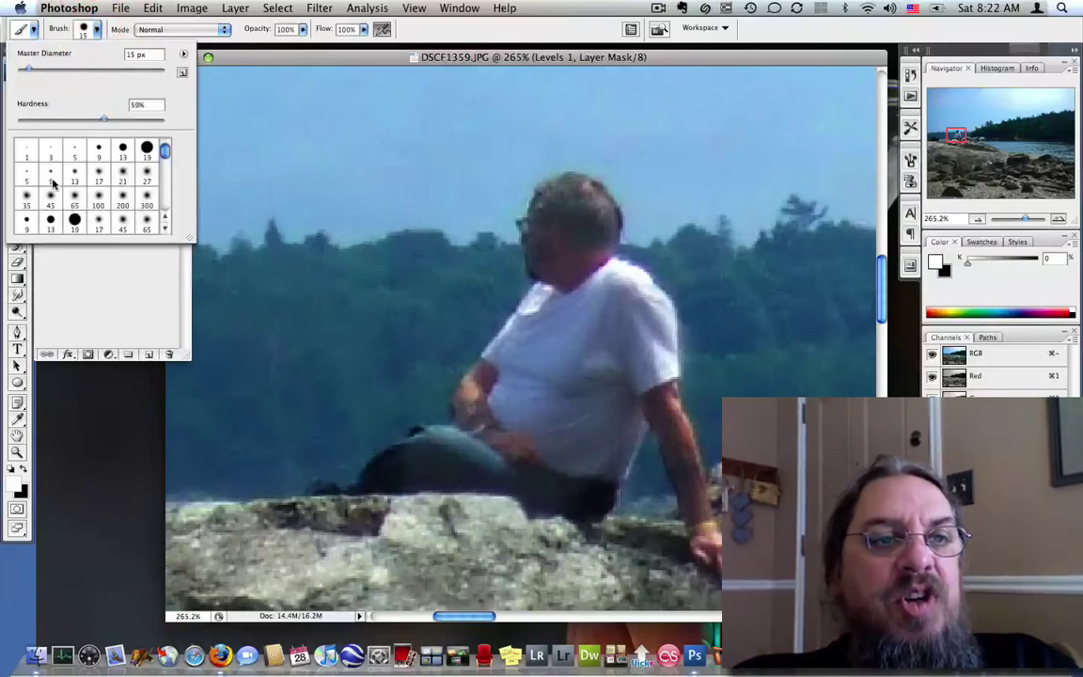
drag(105, 122, 58, 123)
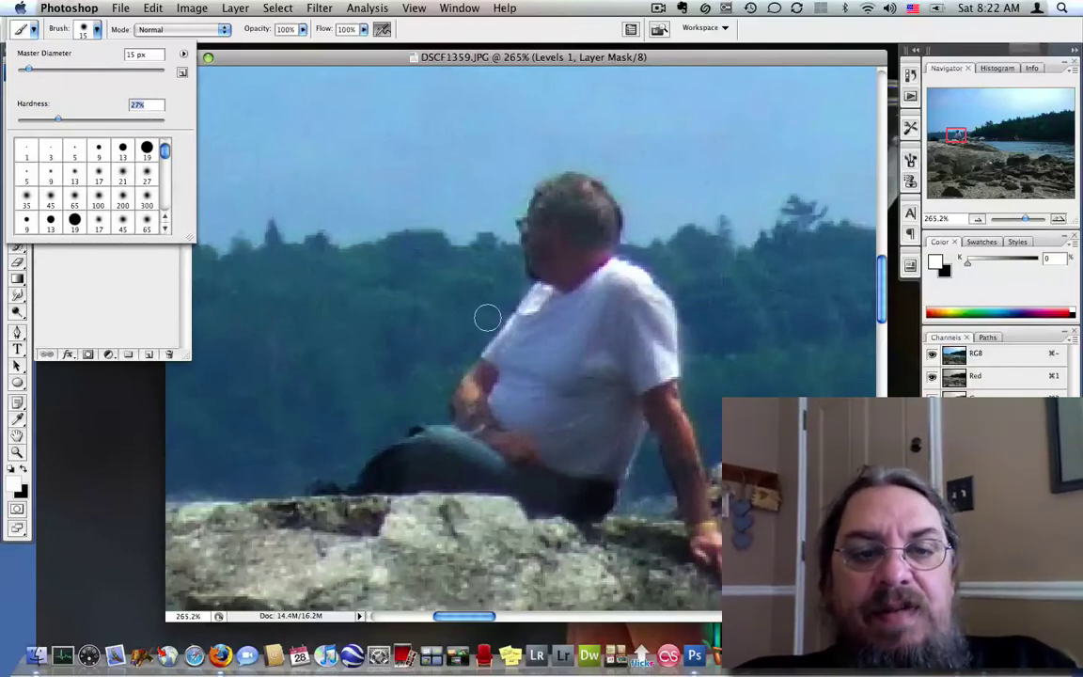
key(Return)
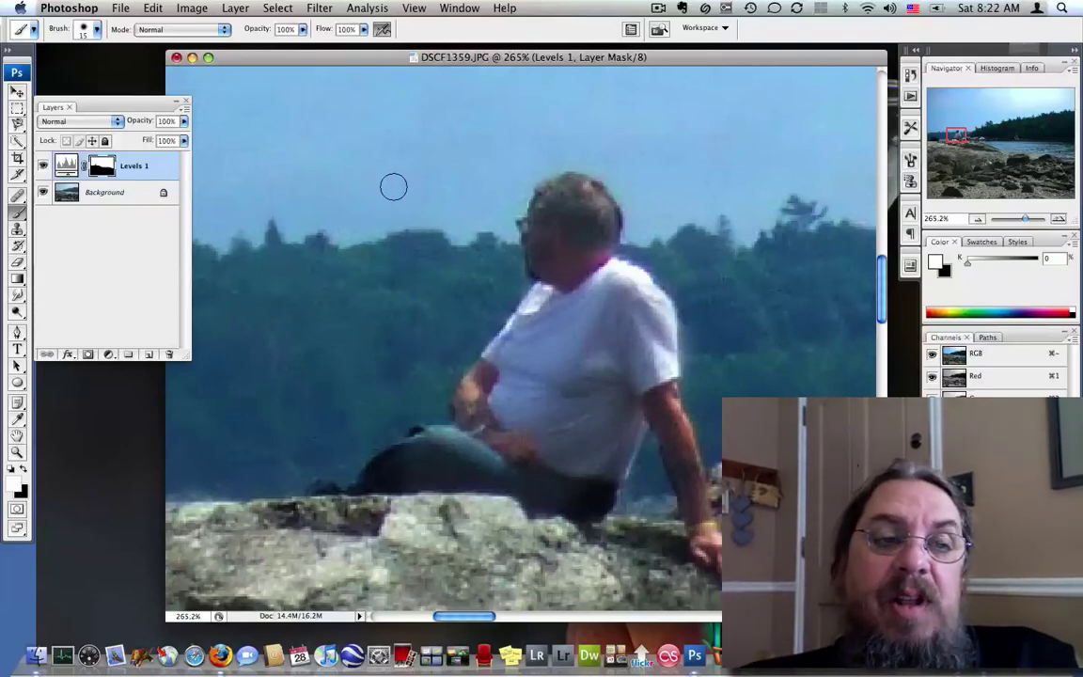
Fit the whole shoreline photo in the window with View > Fit on Screen
click(413, 7)
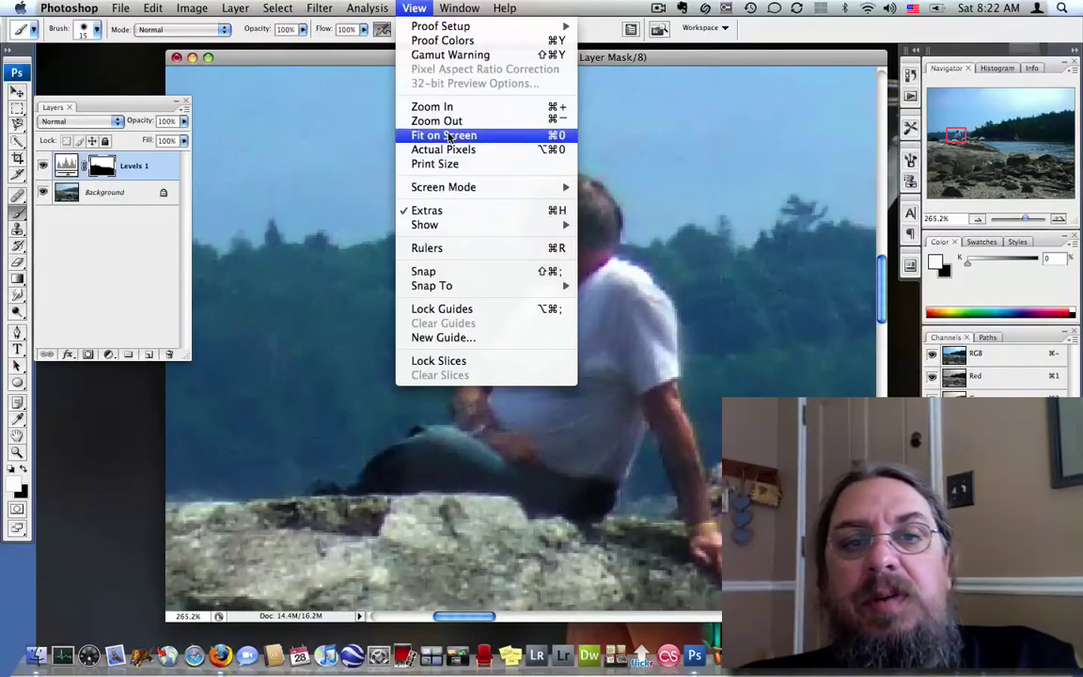
click(450, 137)
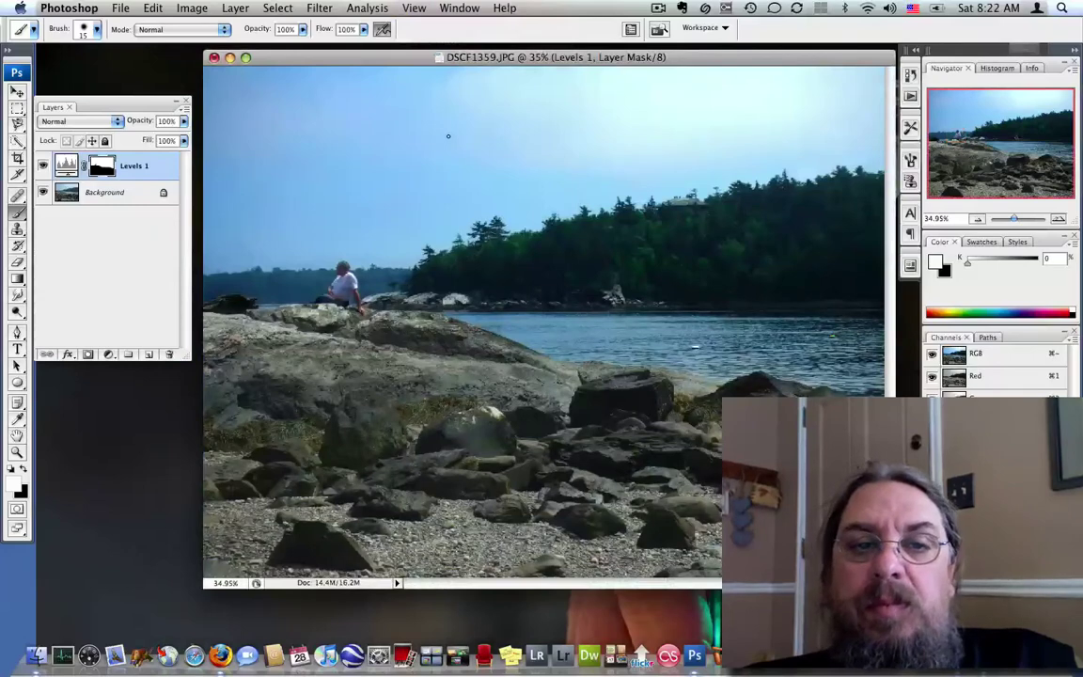